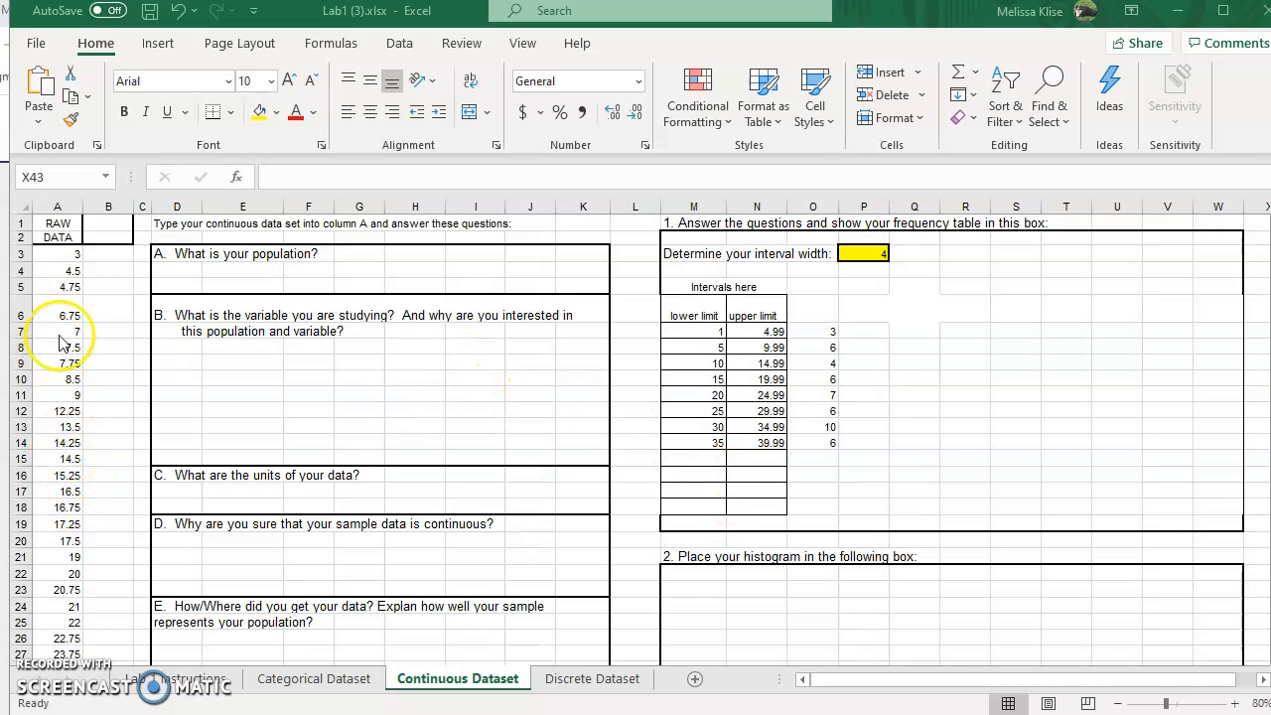
Step: Select the raw data in A3:A50 and insert a histogram chart from it
scroll(80, 417, down, 9)
scroll(91, 499, up, 9)
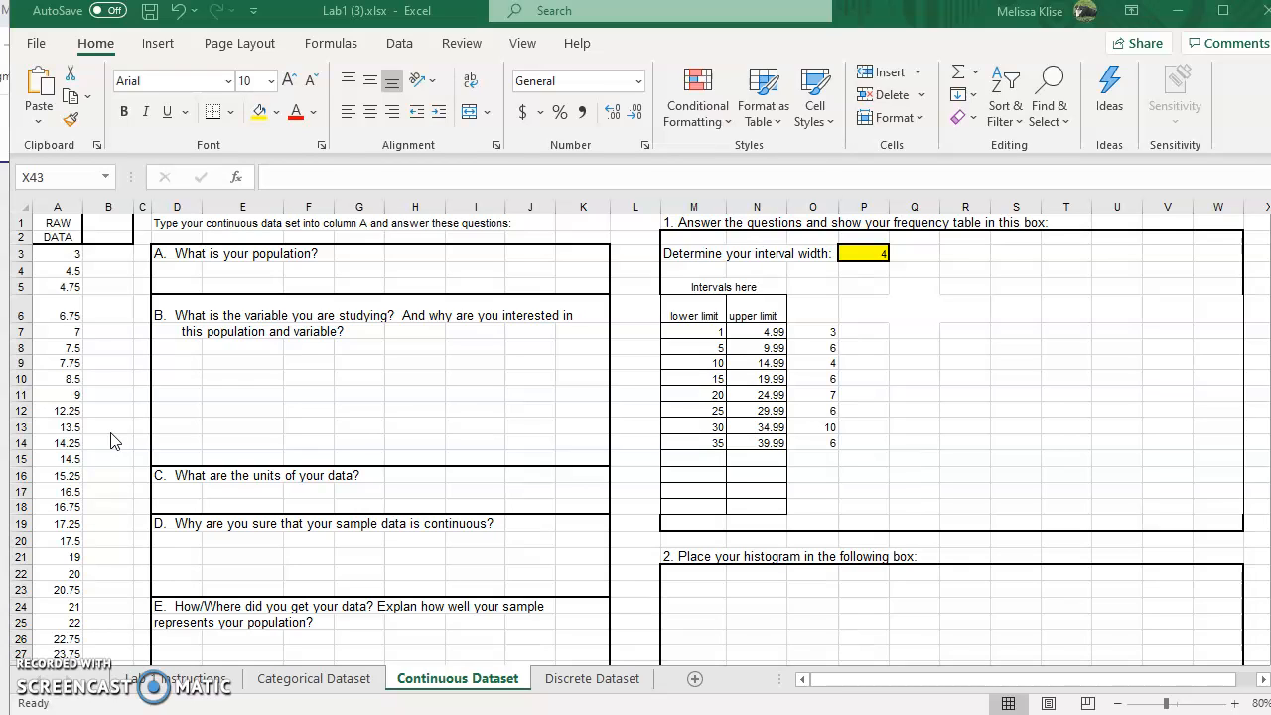
click(66, 256)
drag(62, 253, 63, 635)
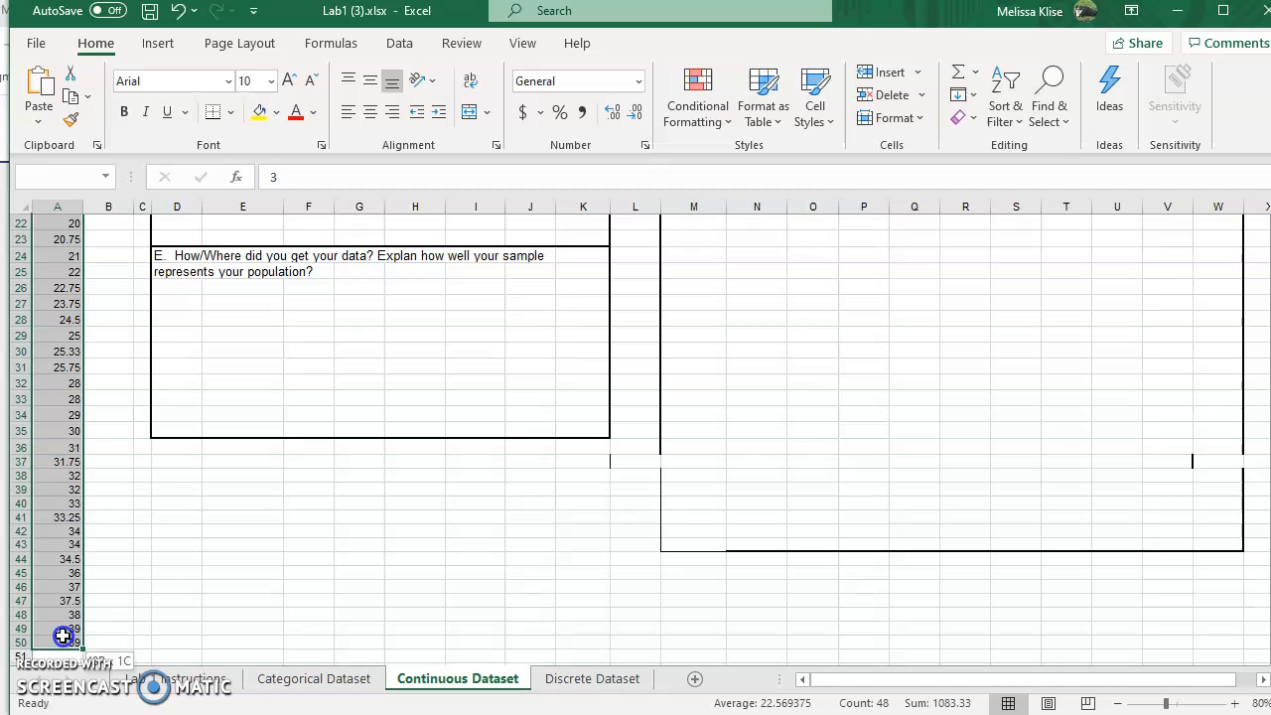
click(147, 43)
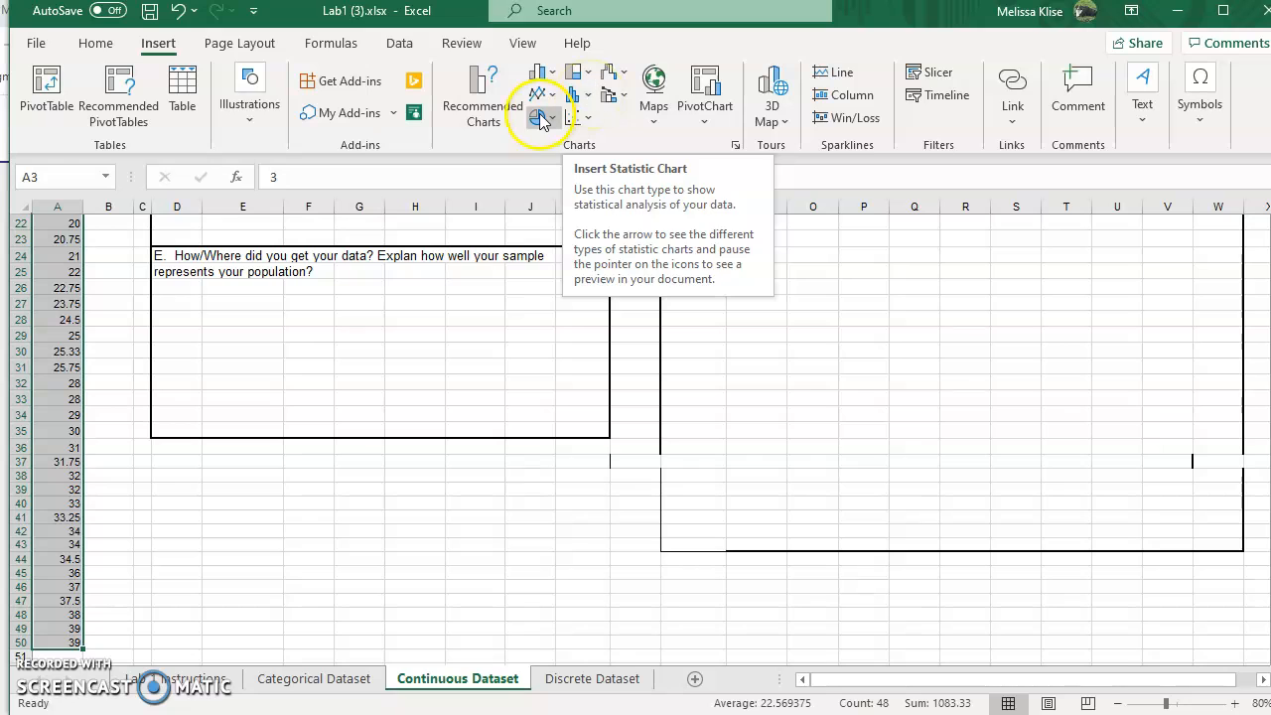
click(590, 97)
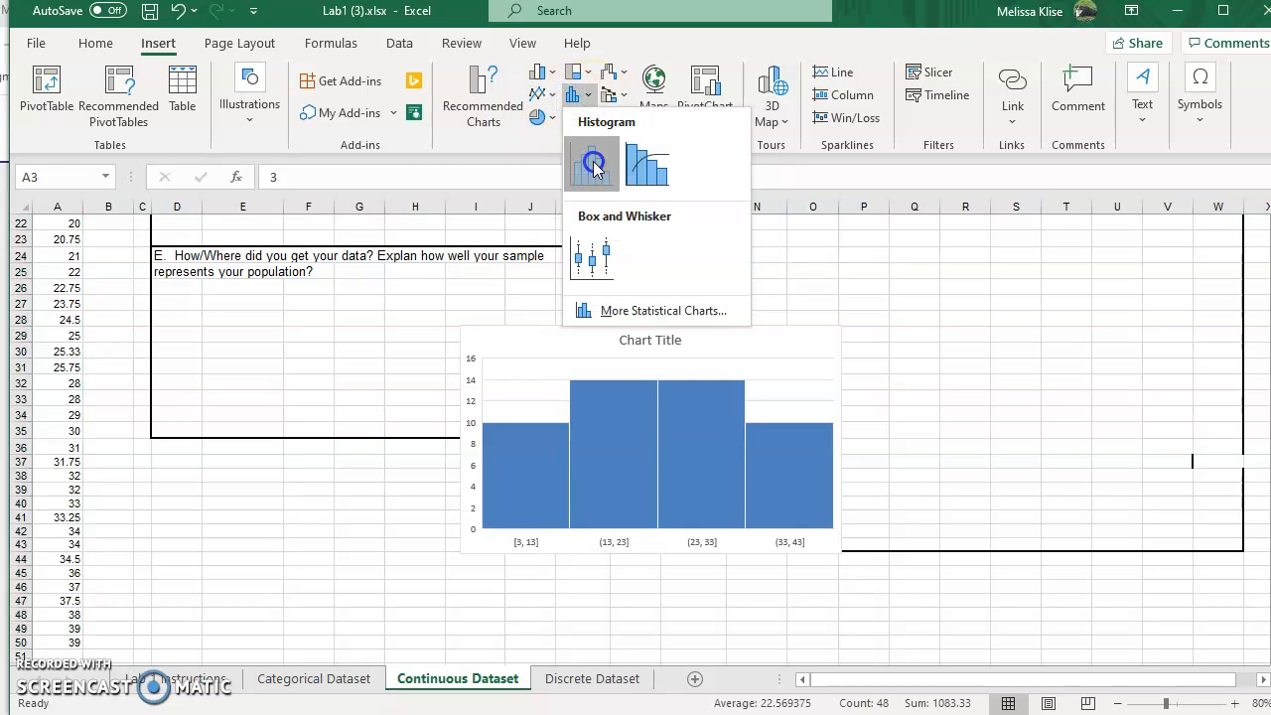
click(592, 167)
Step: Move and resize the histogram to fill the box under '2. Place your histogram in the following box'
drag(699, 368, 1133, 274)
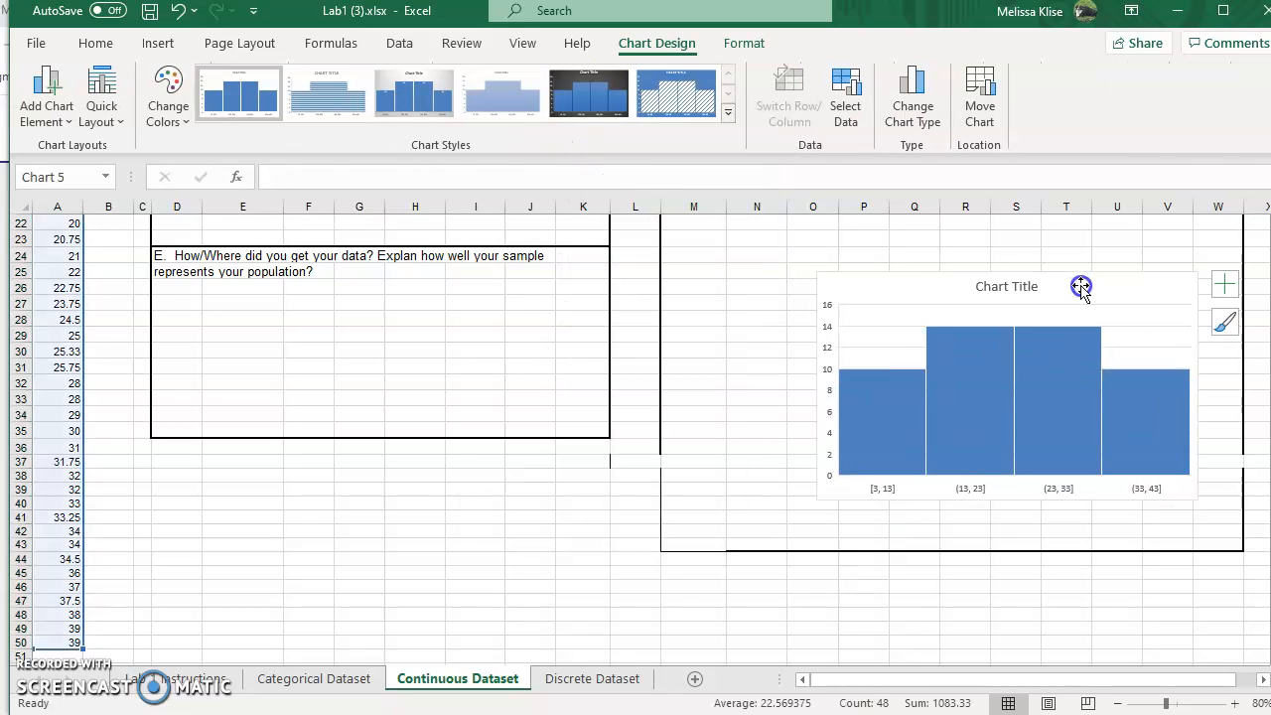
scroll(1123, 298, up, 2)
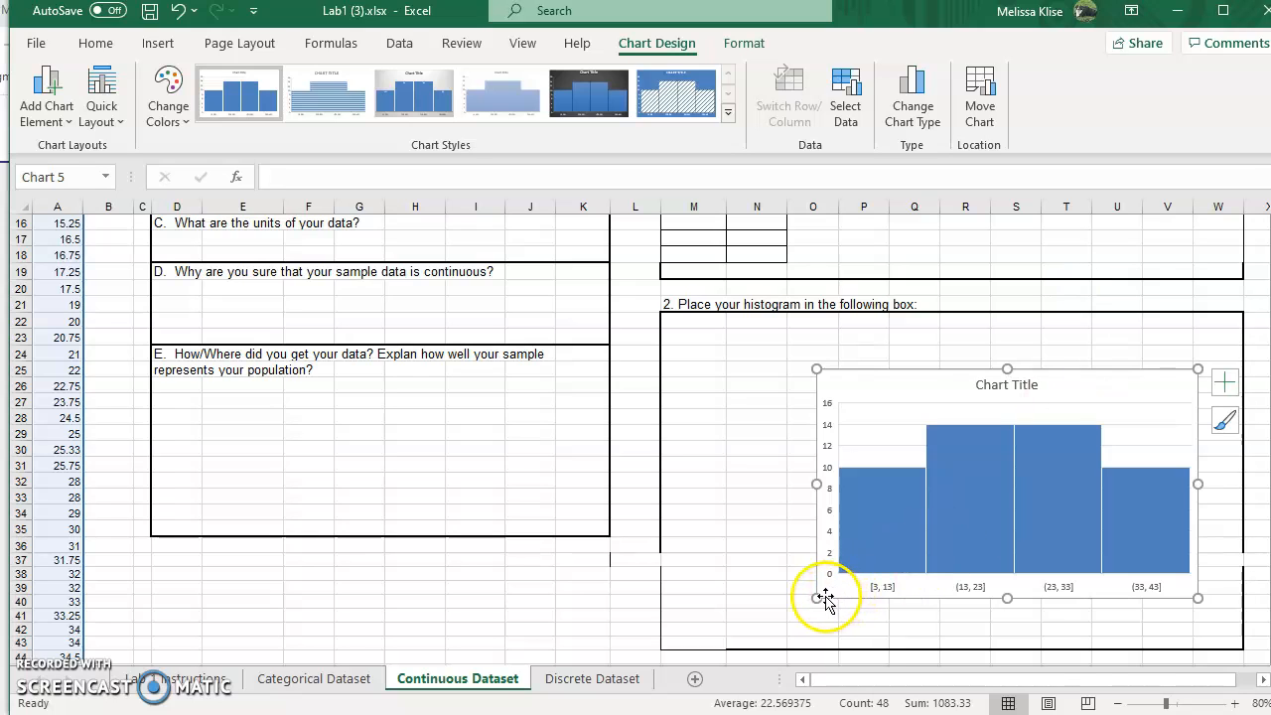
drag(816, 597, 663, 647)
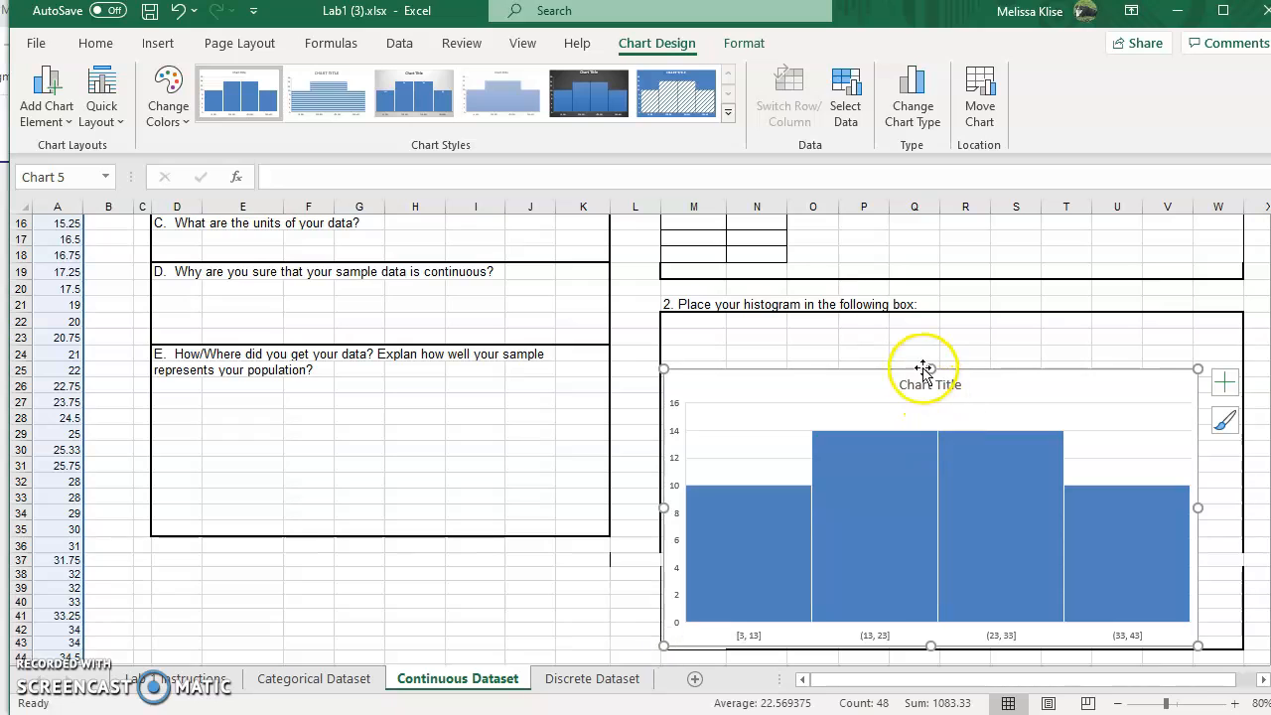
drag(928, 366, 925, 313)
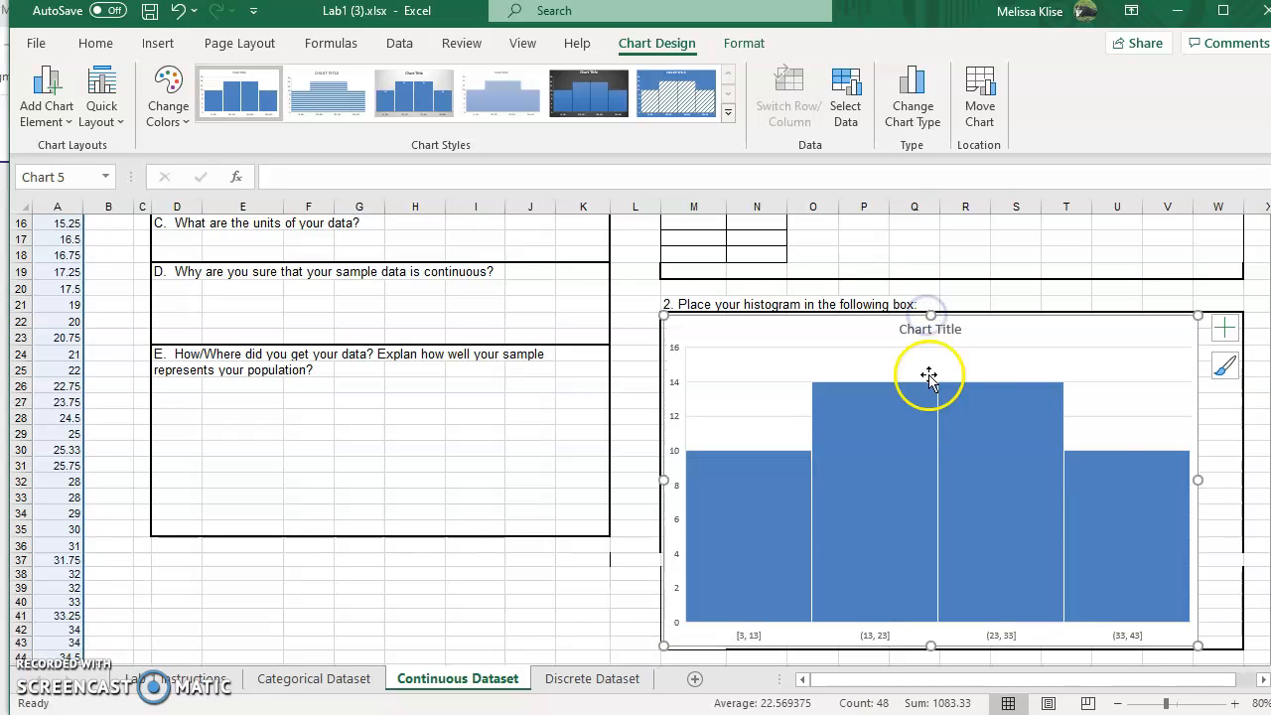
drag(1198, 481, 1244, 480)
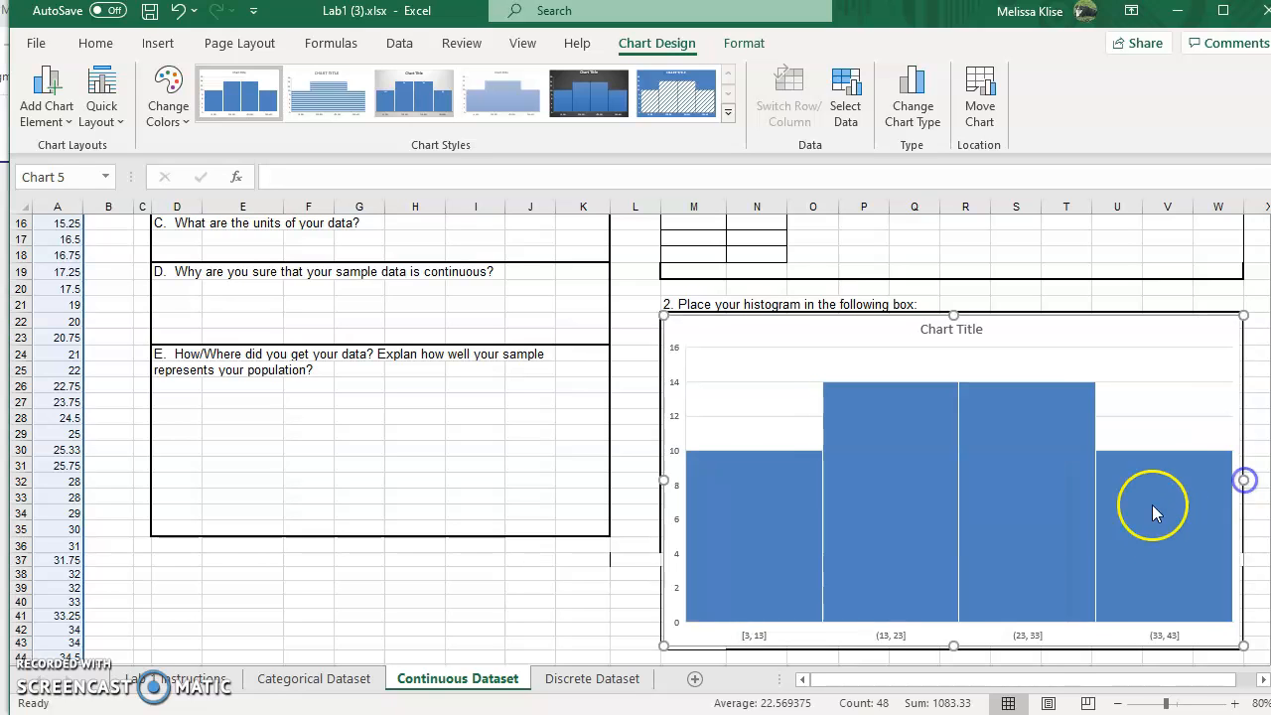
Step: Set the horizontal axis to use 10 bins
right_click(891, 646)
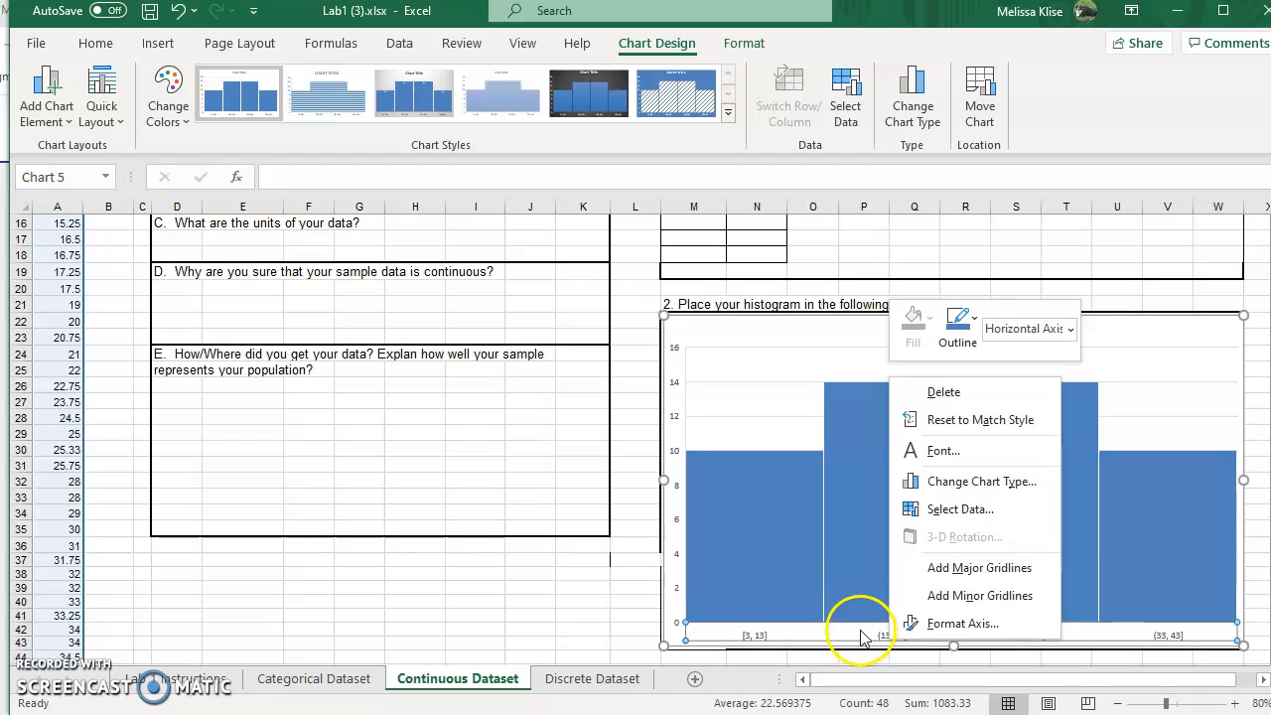
click(862, 636)
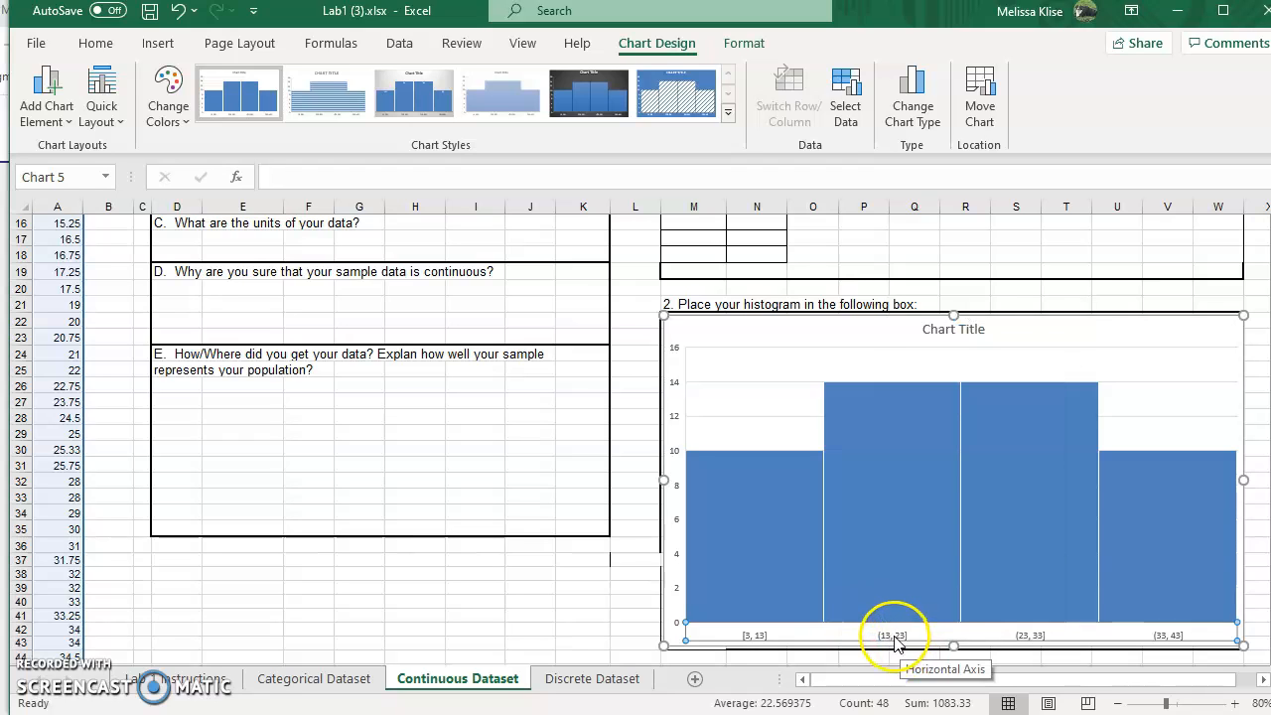
right_click(896, 643)
click(982, 621)
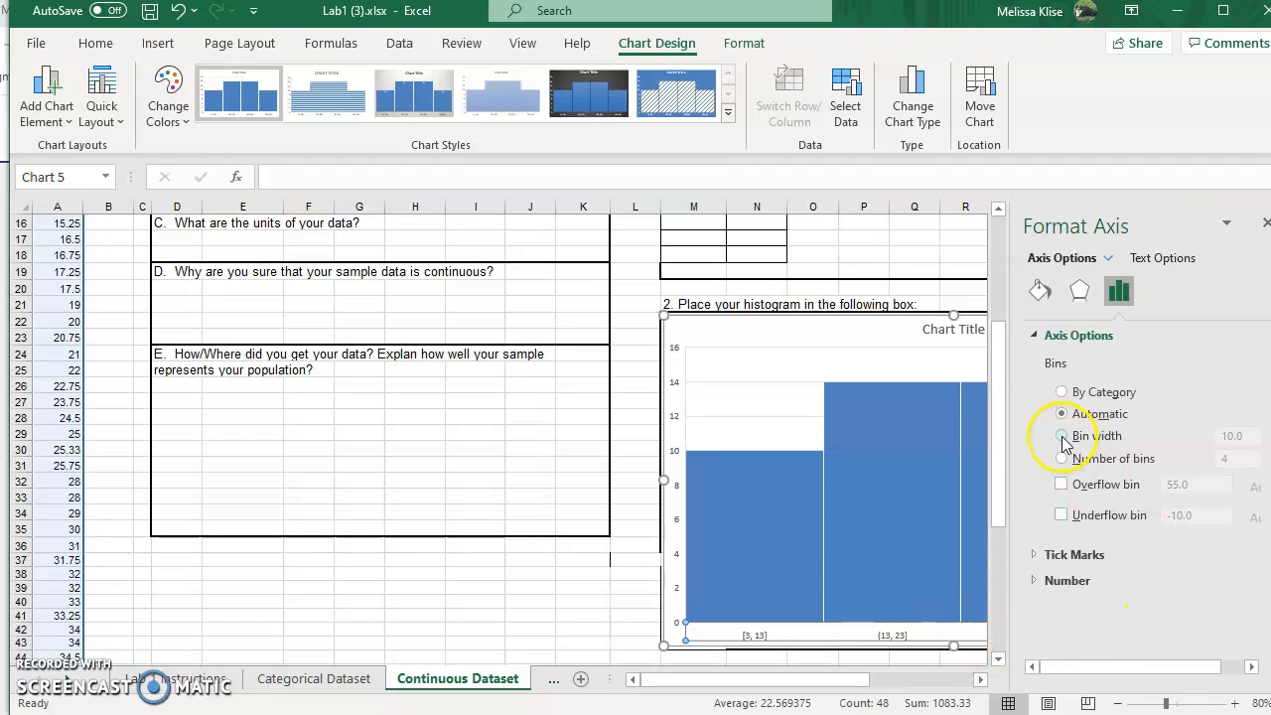
click(1062, 460)
click(1225, 461)
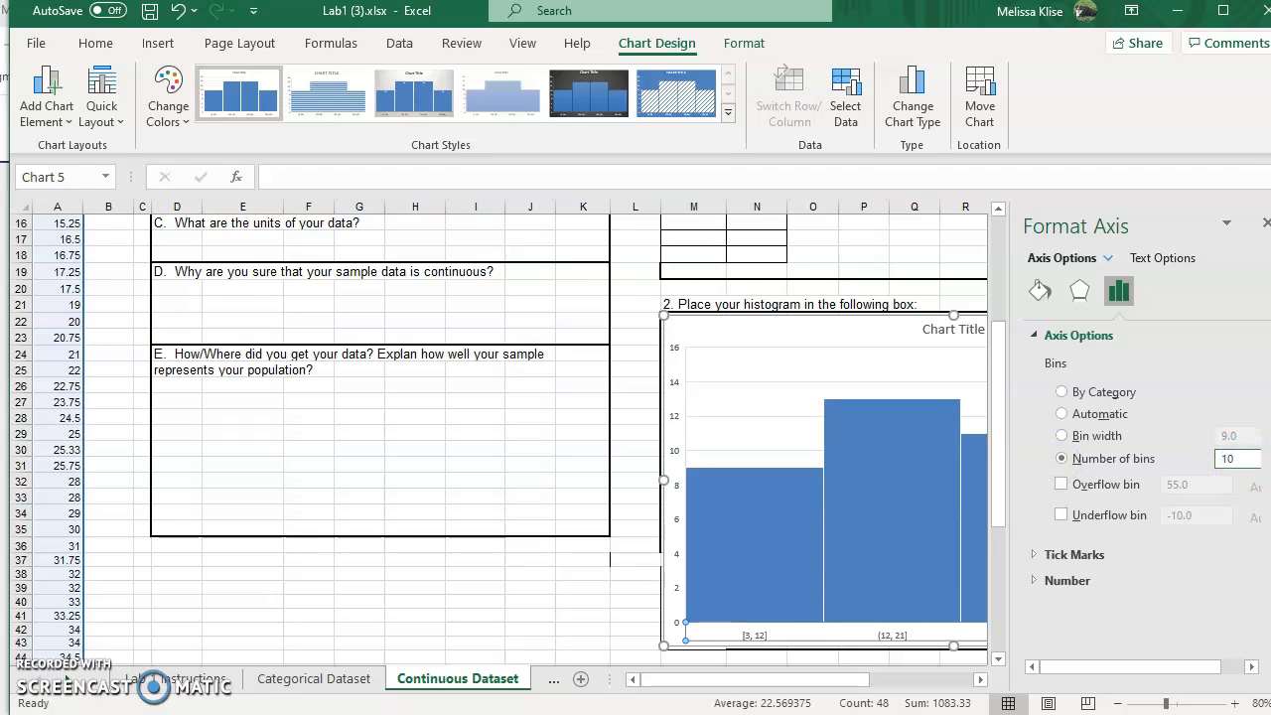
text(10)
click(758, 417)
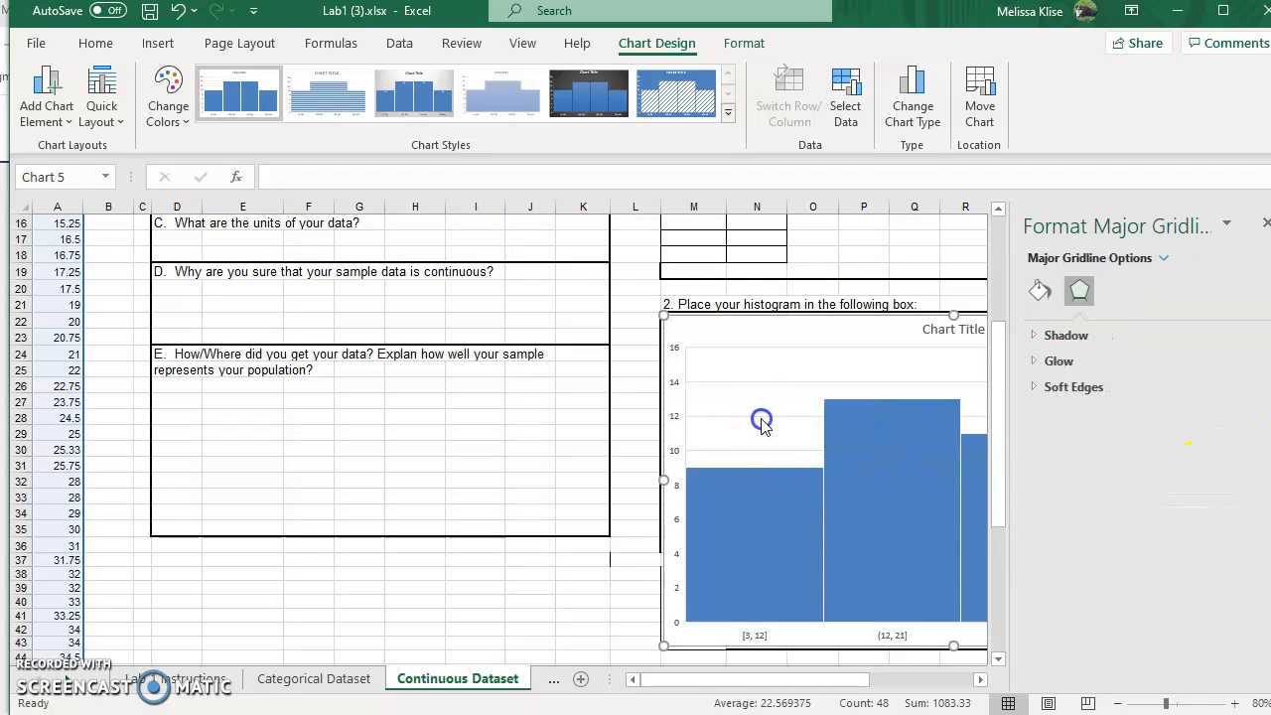
click(636, 599)
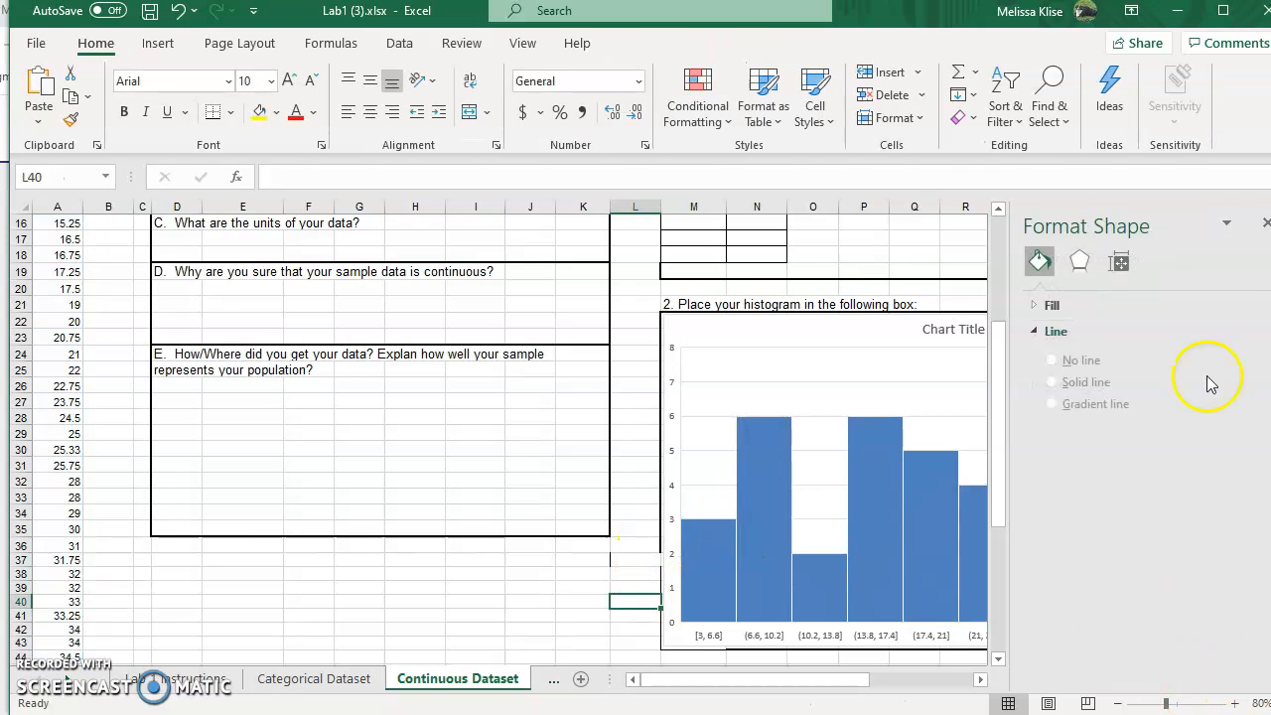
click(1263, 226)
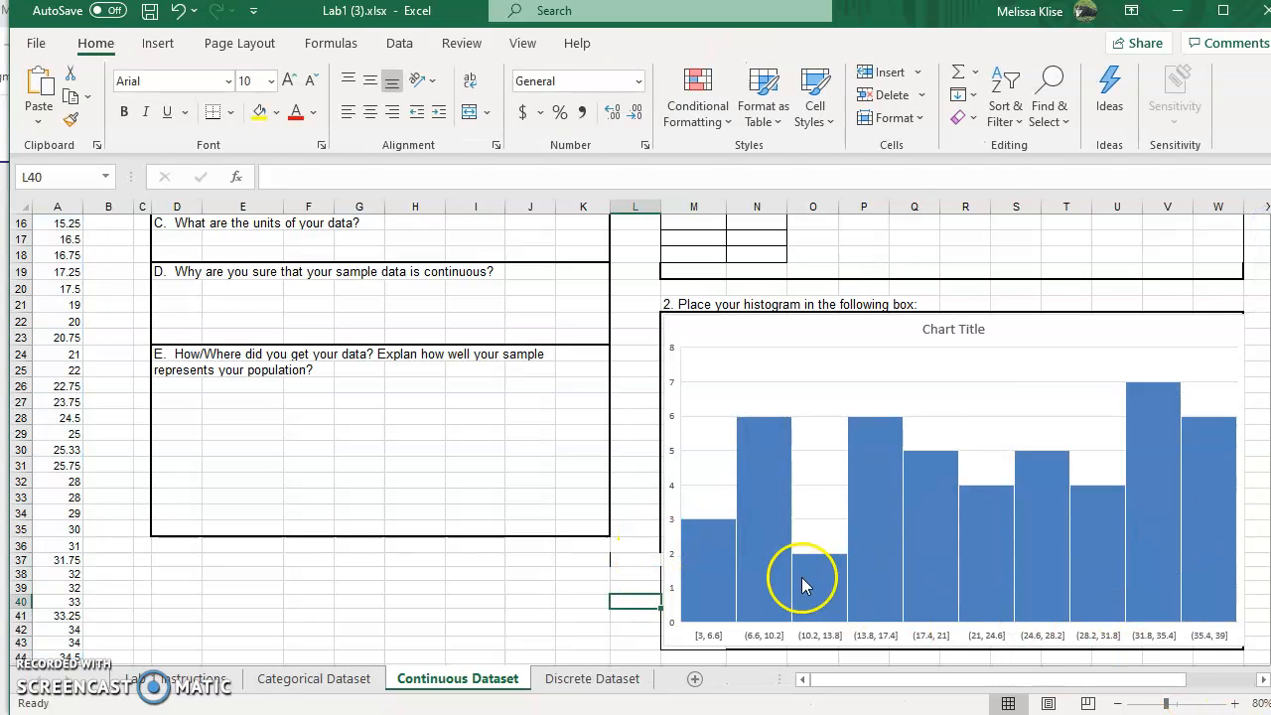
Step: Set the horizontal axis bin width to 5
click(1238, 369)
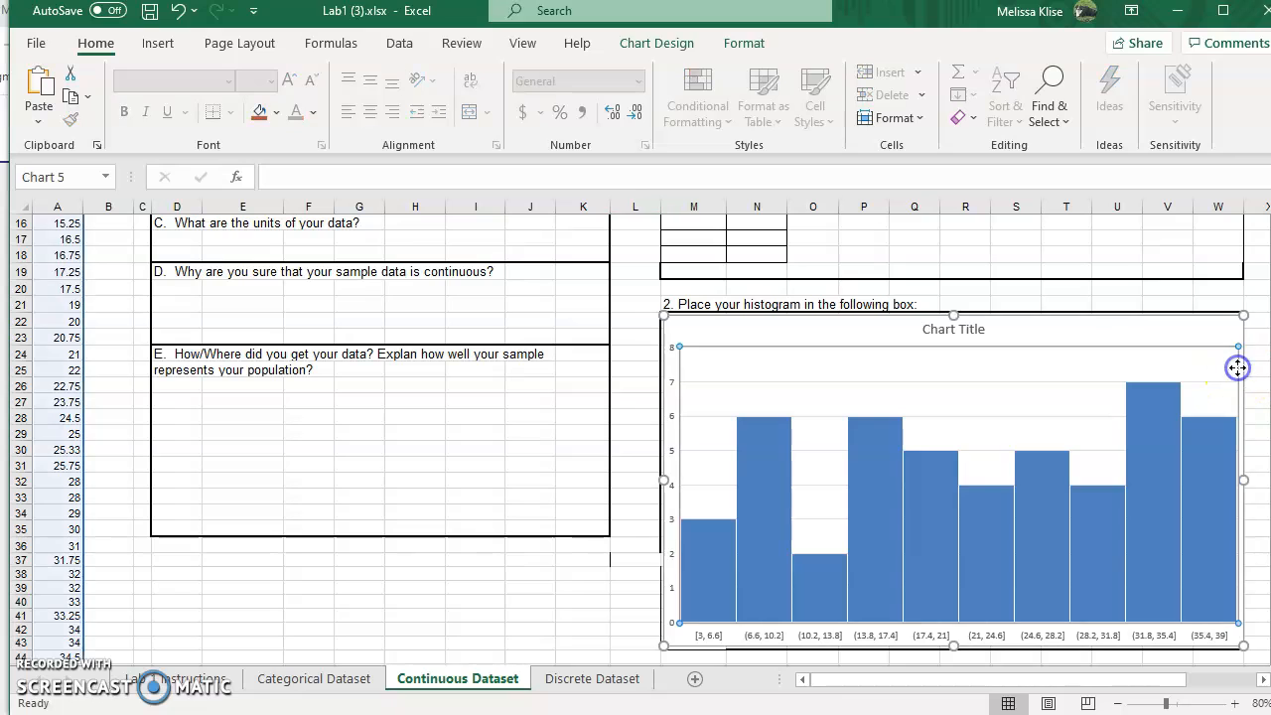
drag(1245, 320, 1220, 321)
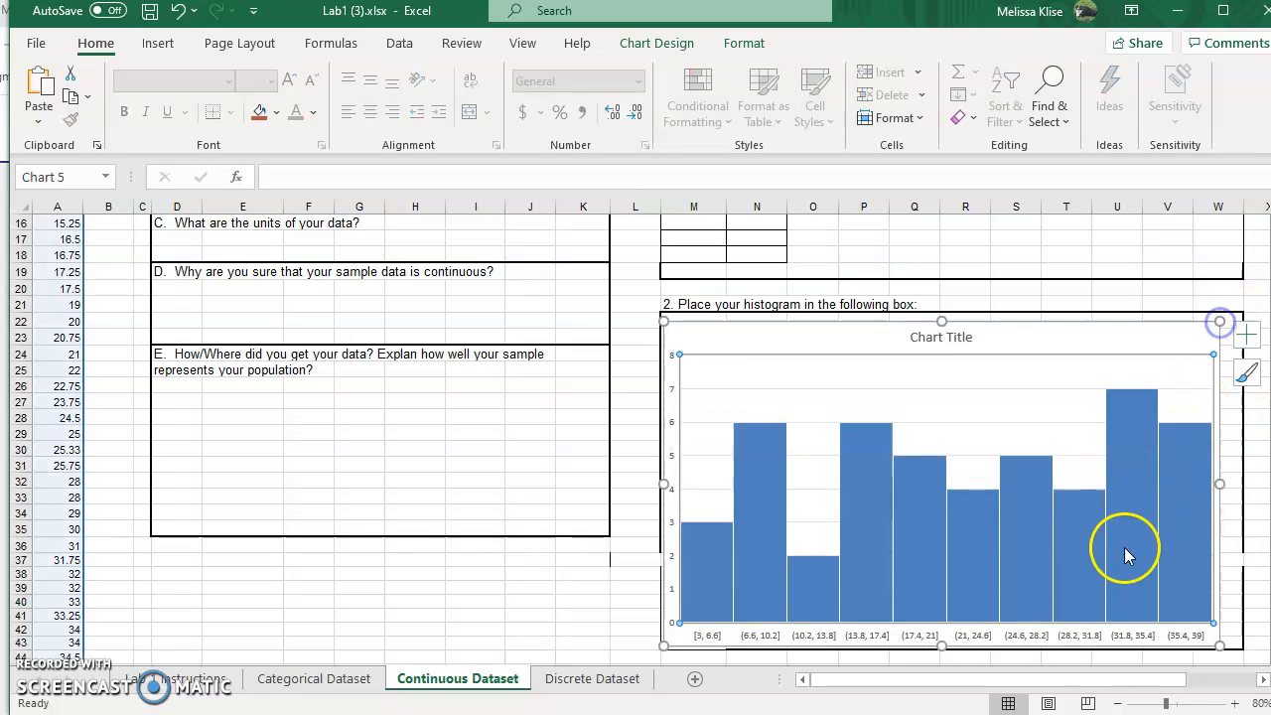
click(973, 636)
right_click(976, 640)
click(1038, 617)
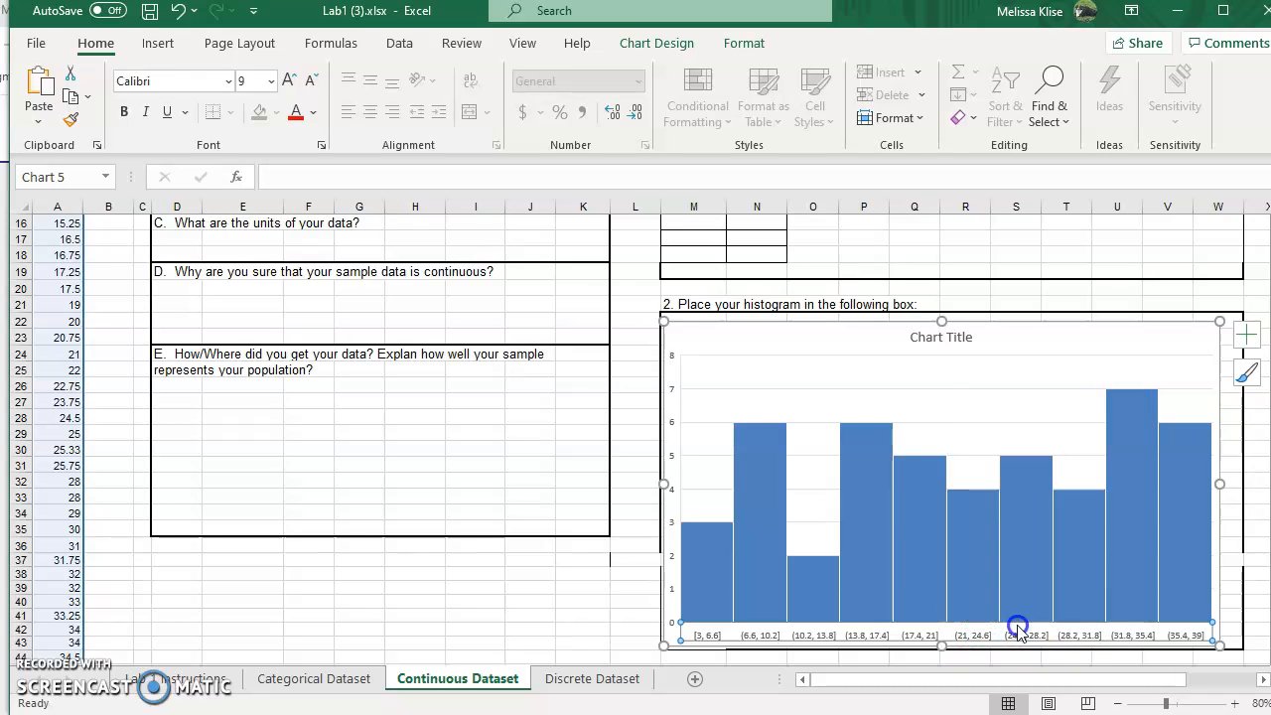
click(1073, 437)
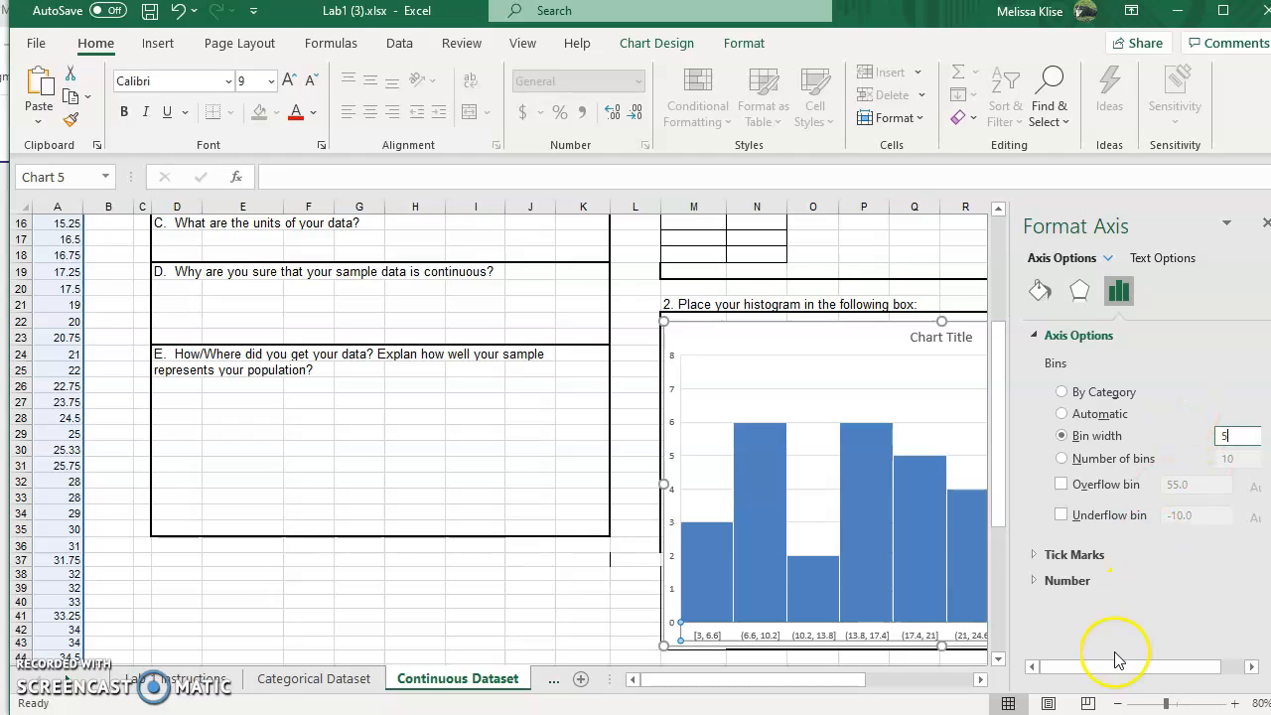
click(720, 402)
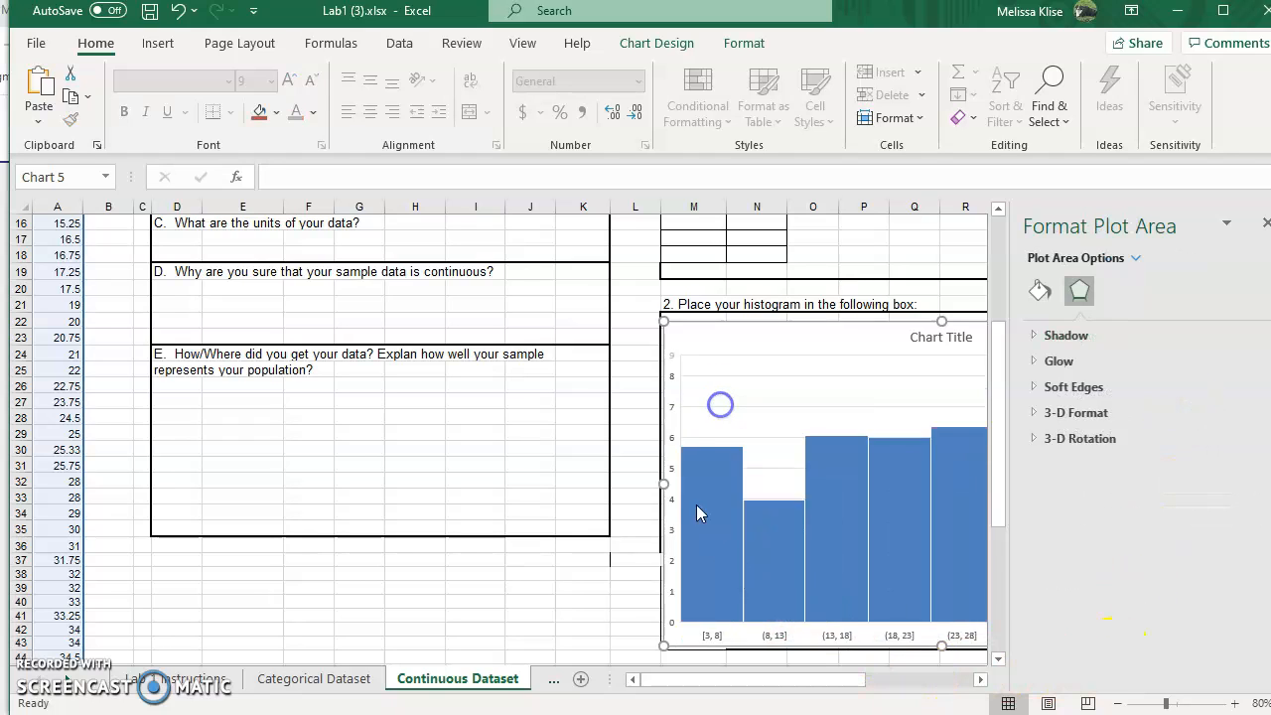
click(632, 604)
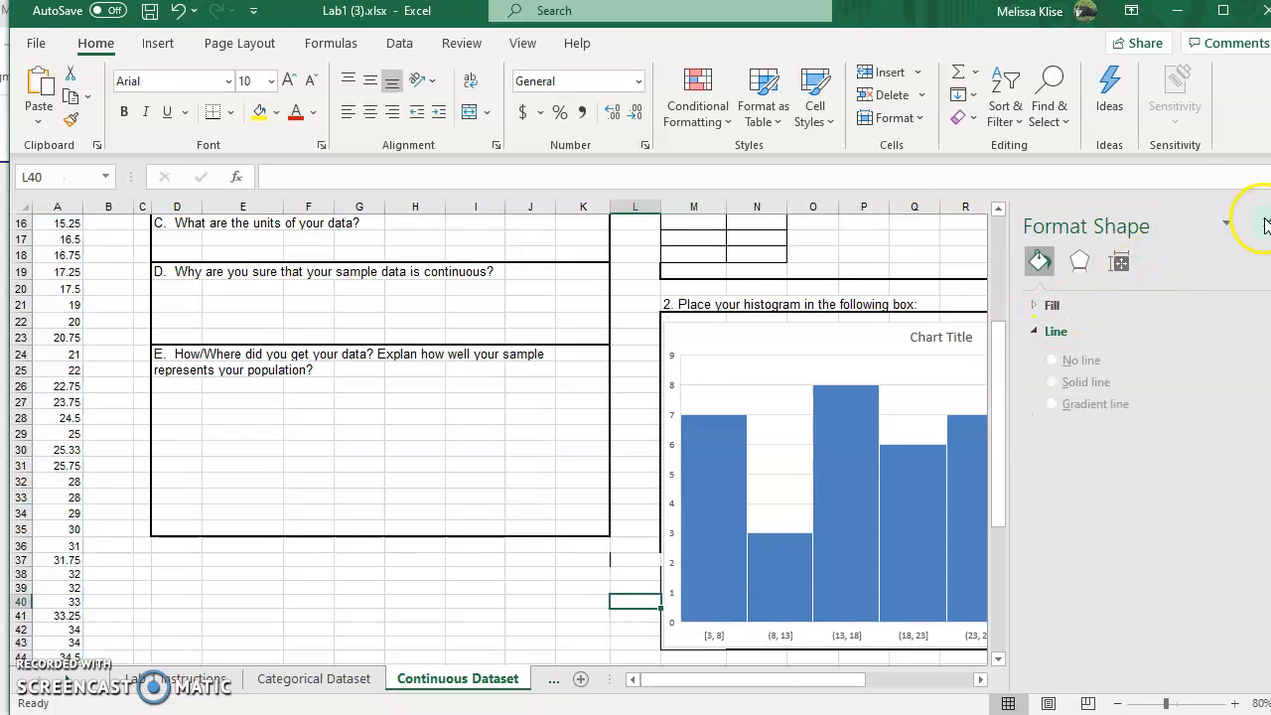
click(1264, 226)
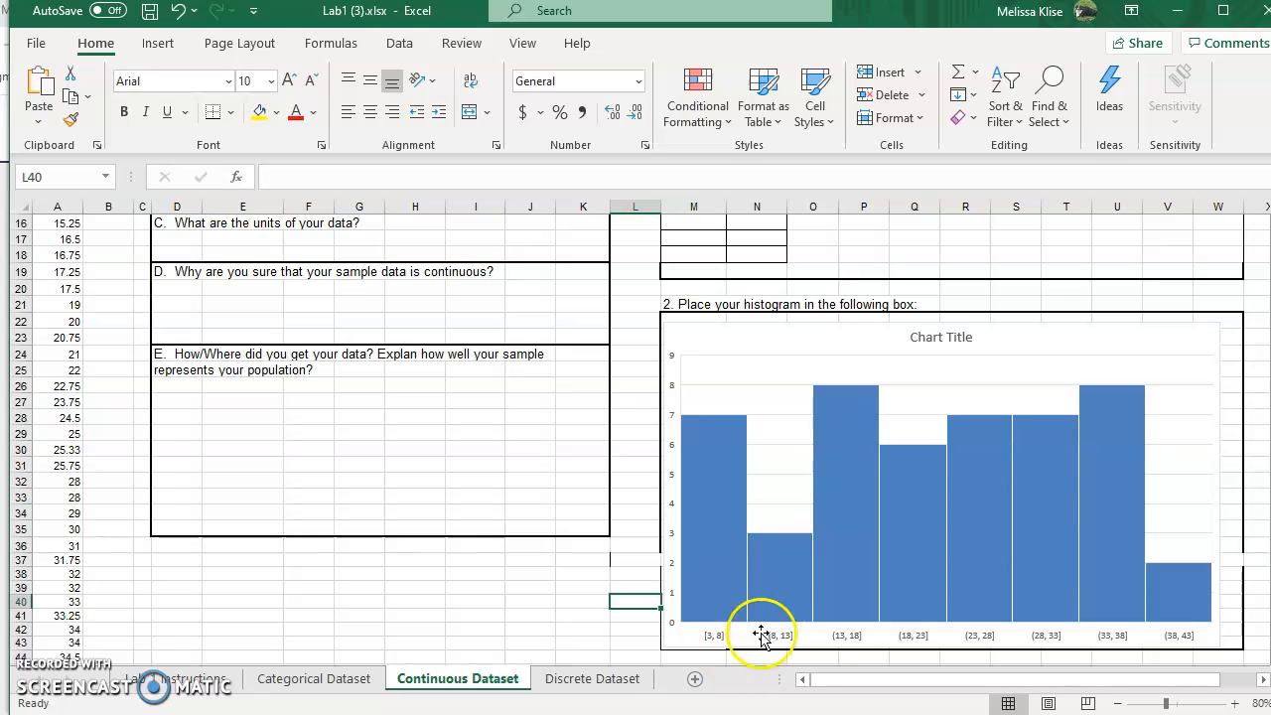
Step: Widen the chart to reach the box's right border
mouse_move(751, 594)
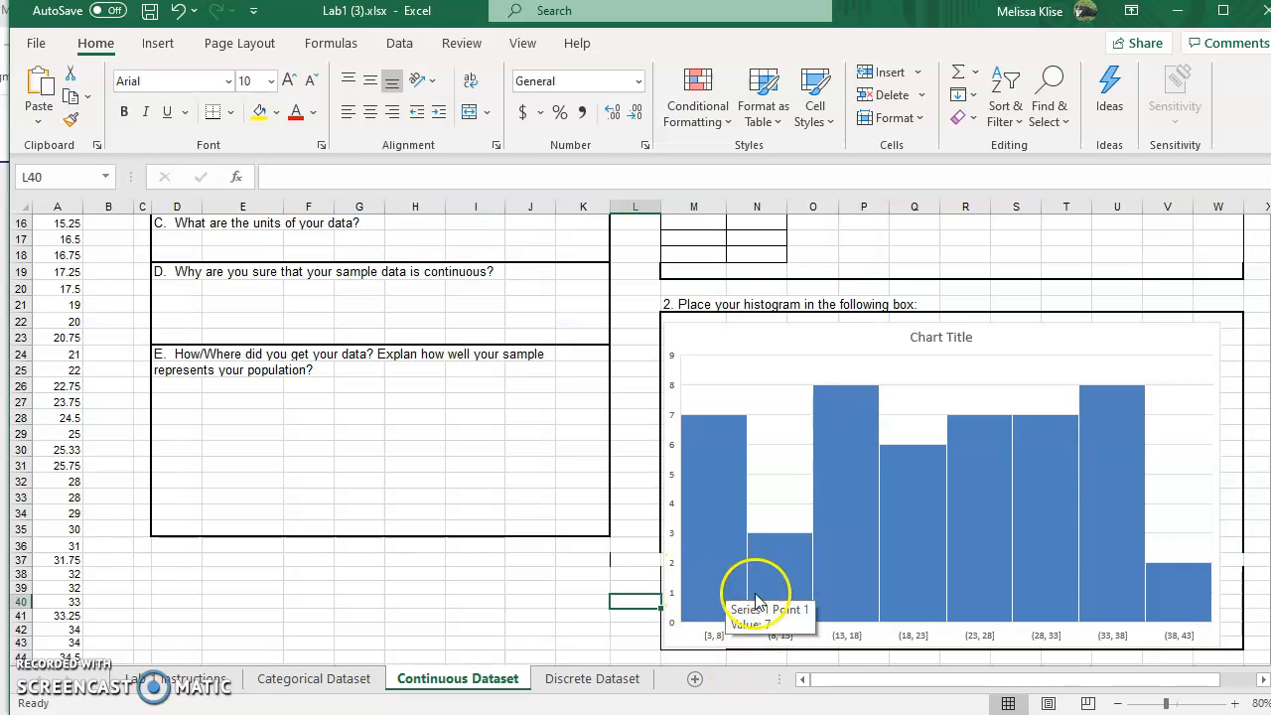
click(1217, 493)
drag(1221, 488, 1244, 484)
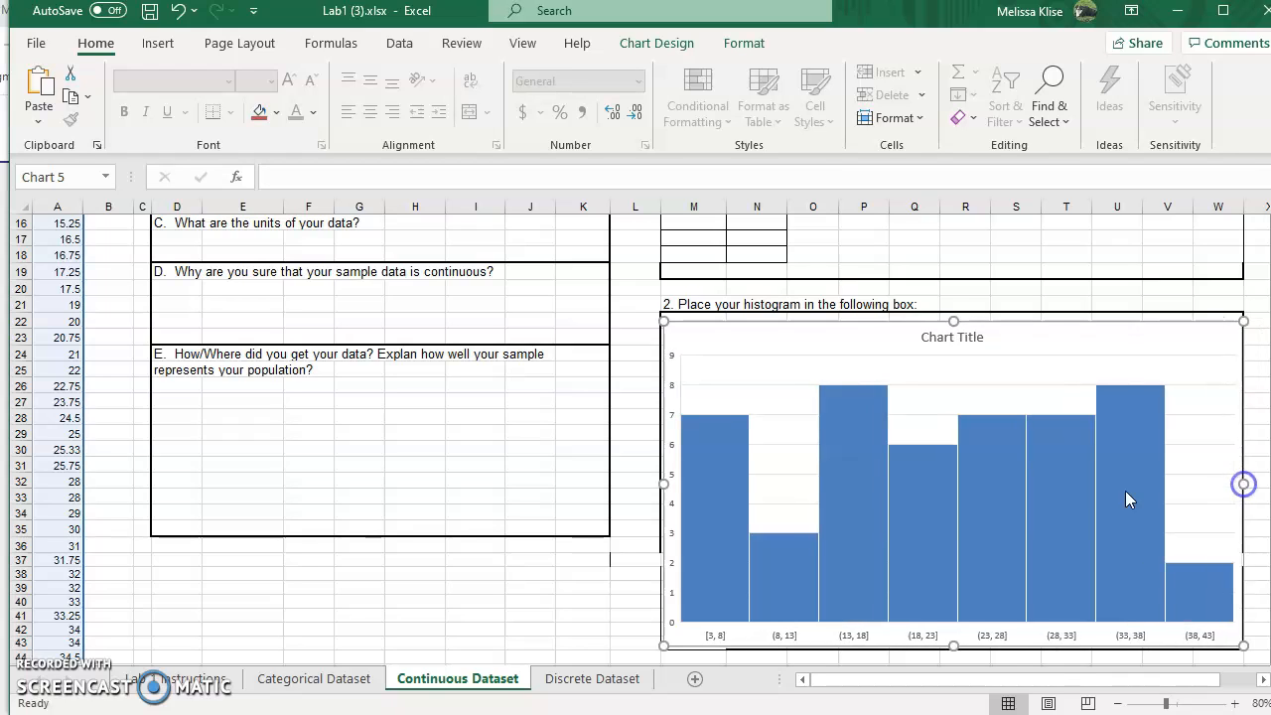
Step: Rename the chart title to 'Average Finish for NASCAR drivers'
click(917, 340)
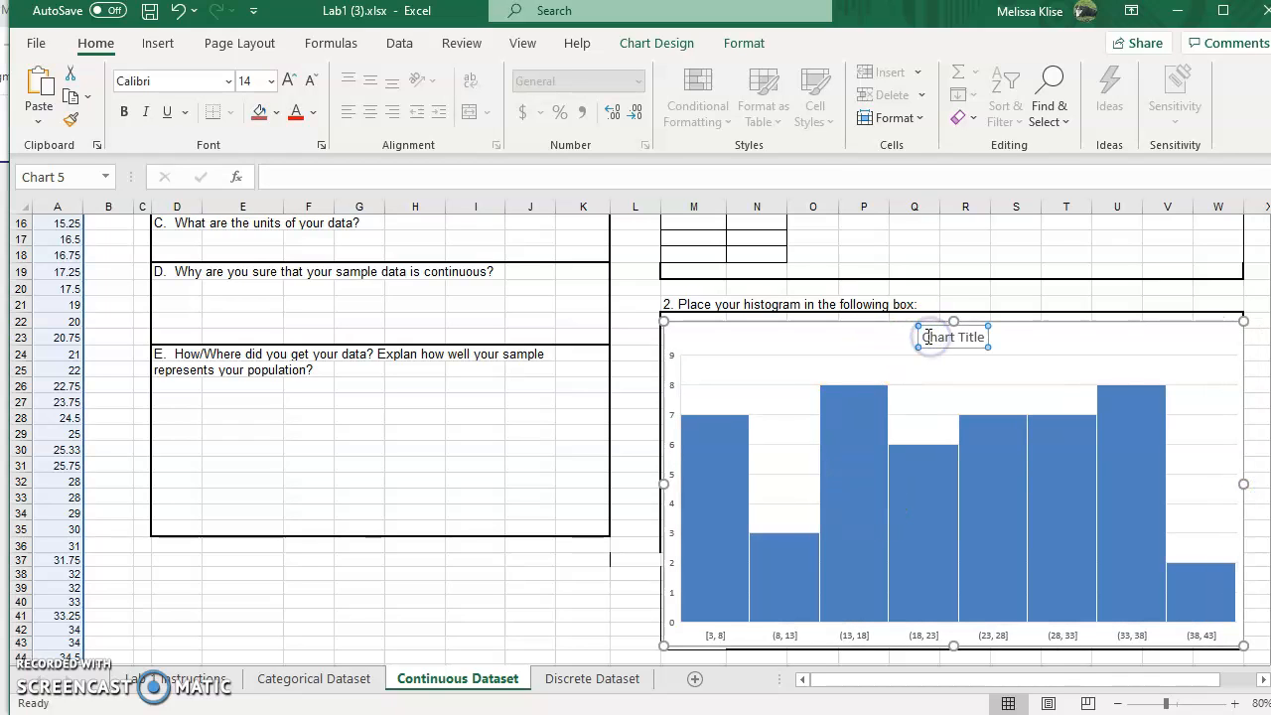
shift+click(989, 344)
text(Finish for Nas)
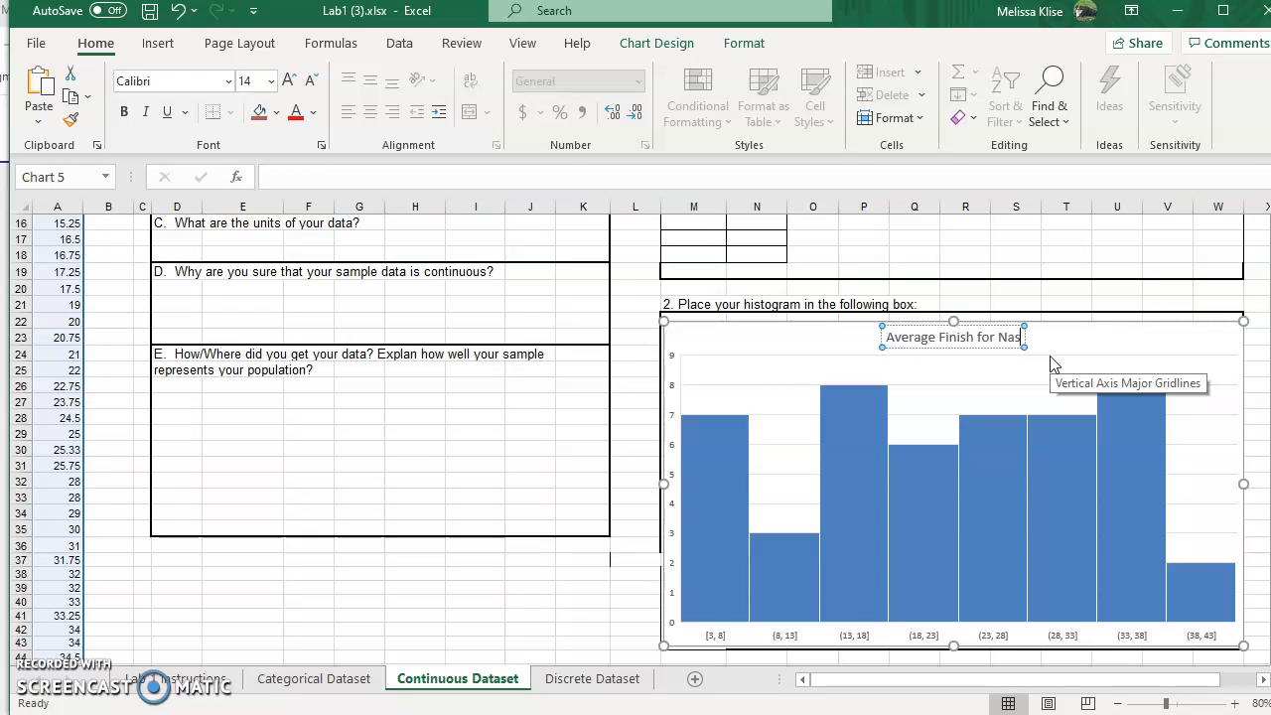
text(dr)
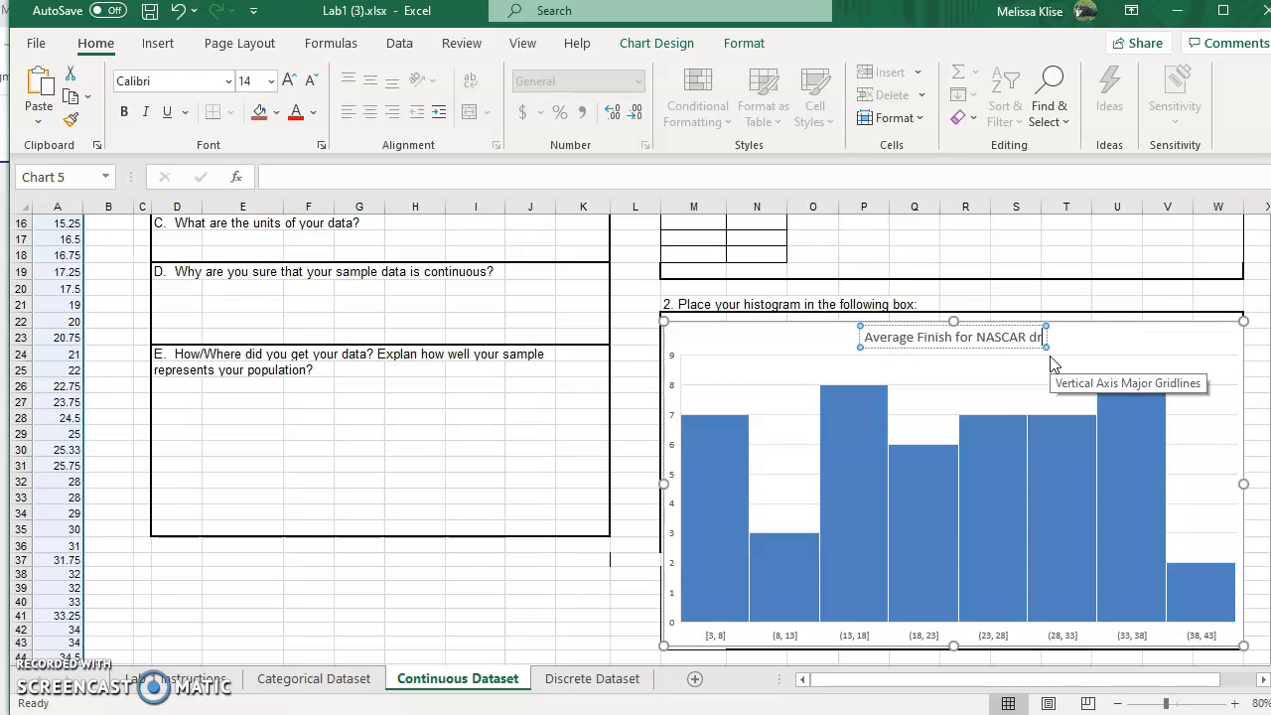
text(ivers)
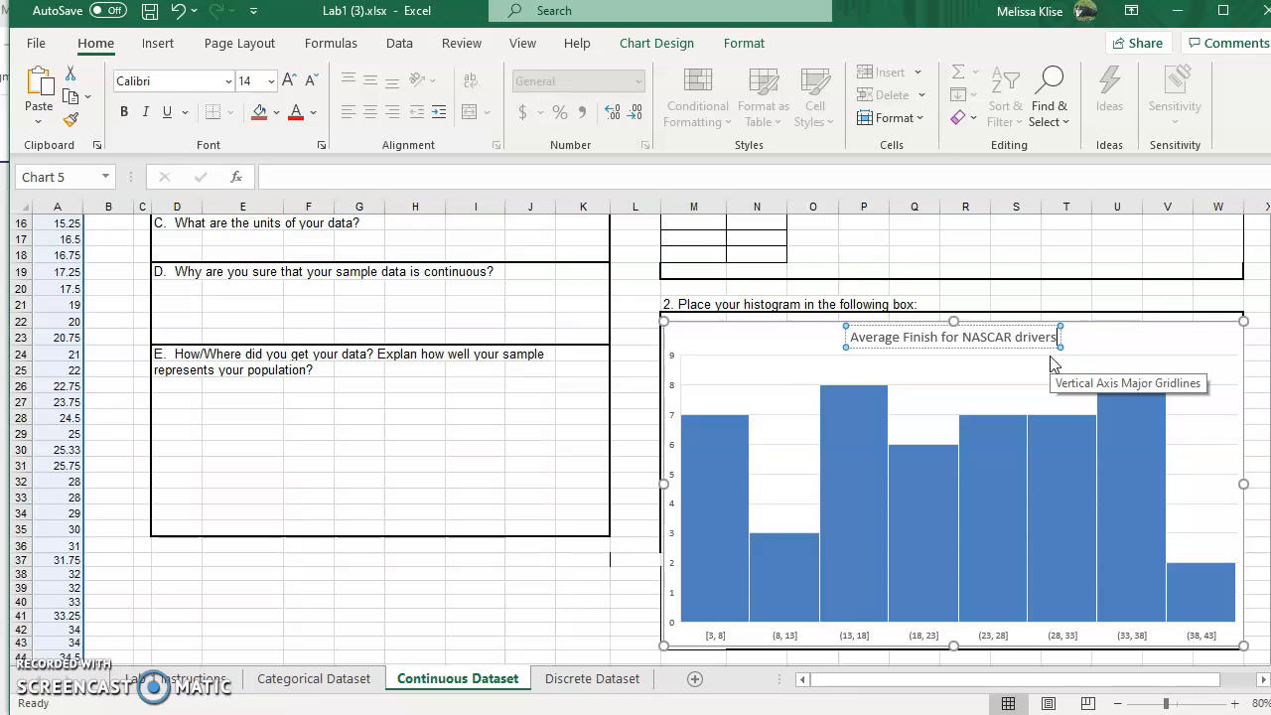
click(654, 43)
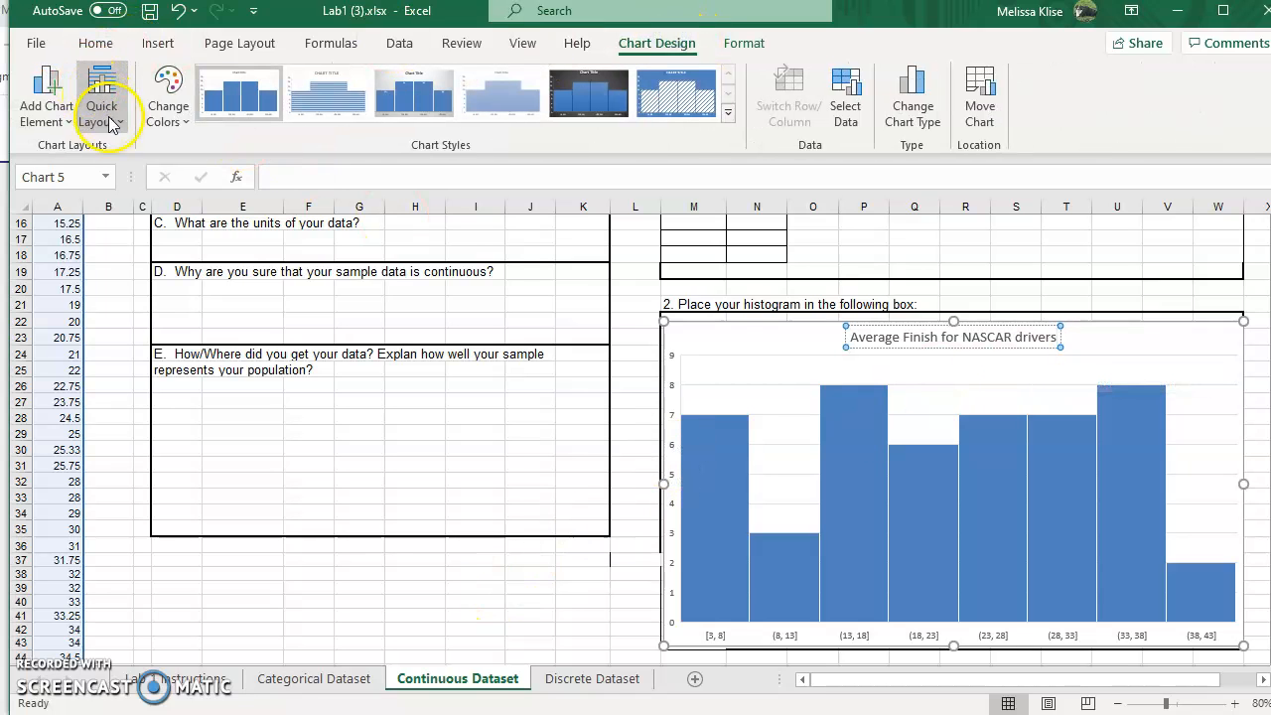
click(1222, 337)
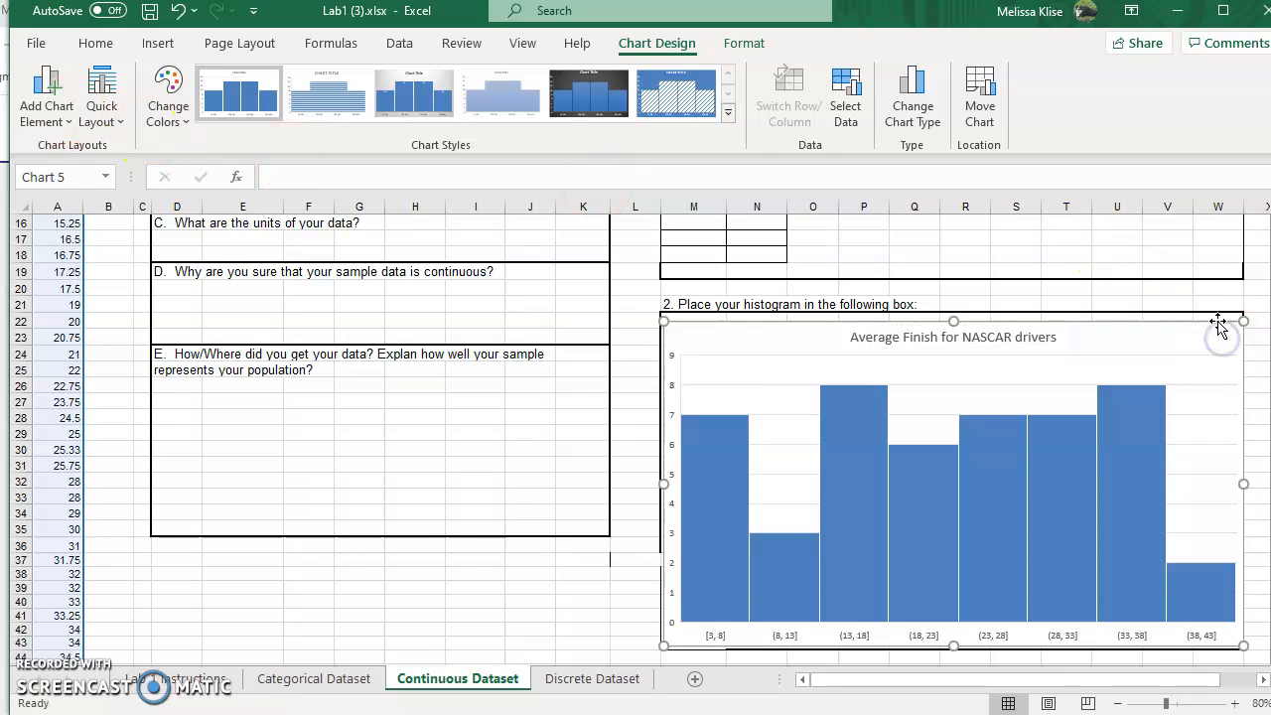
Step: Add axis titles to the histogram
drag(1143, 679, 1193, 679)
click(1132, 398)
double_click(1133, 398)
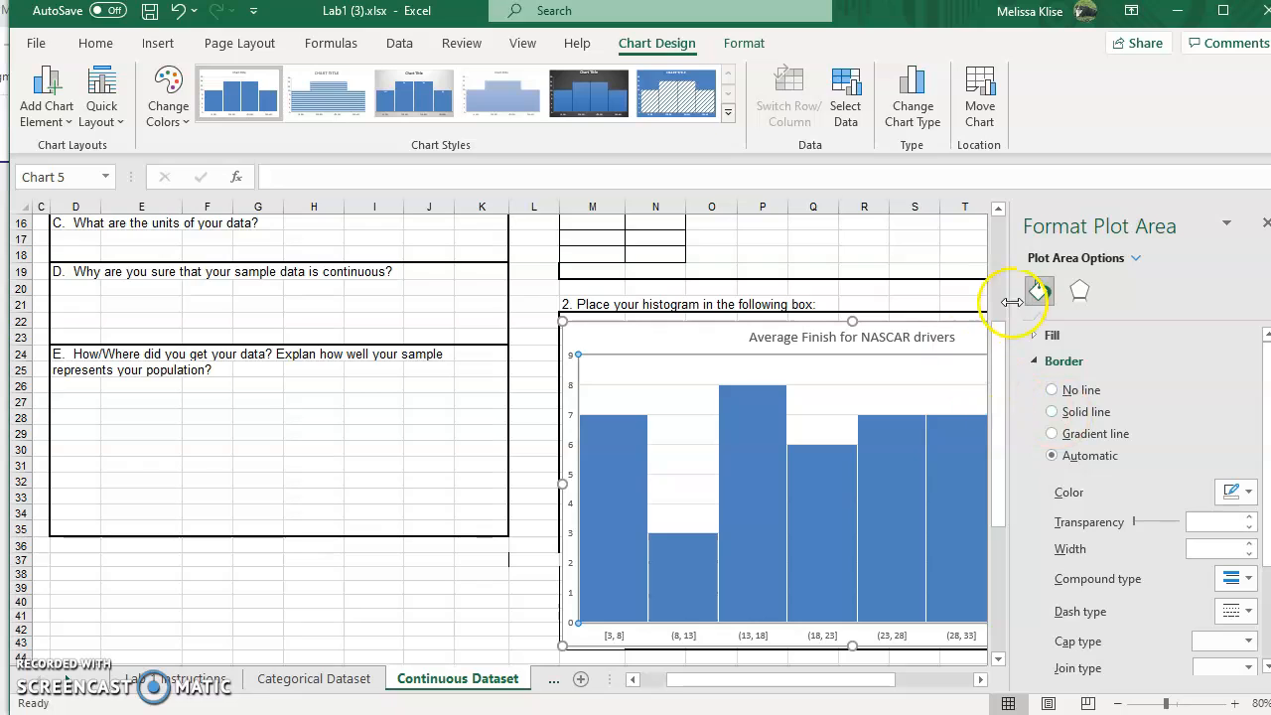
click(1263, 226)
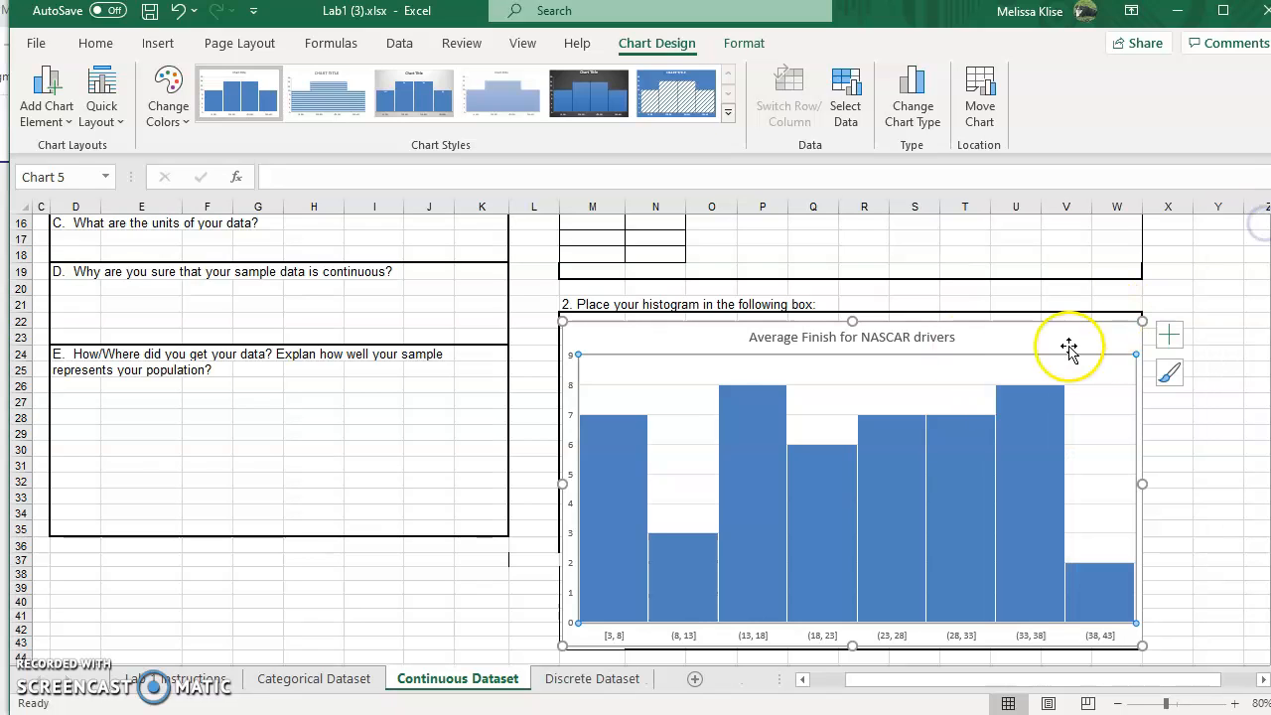
click(1165, 342)
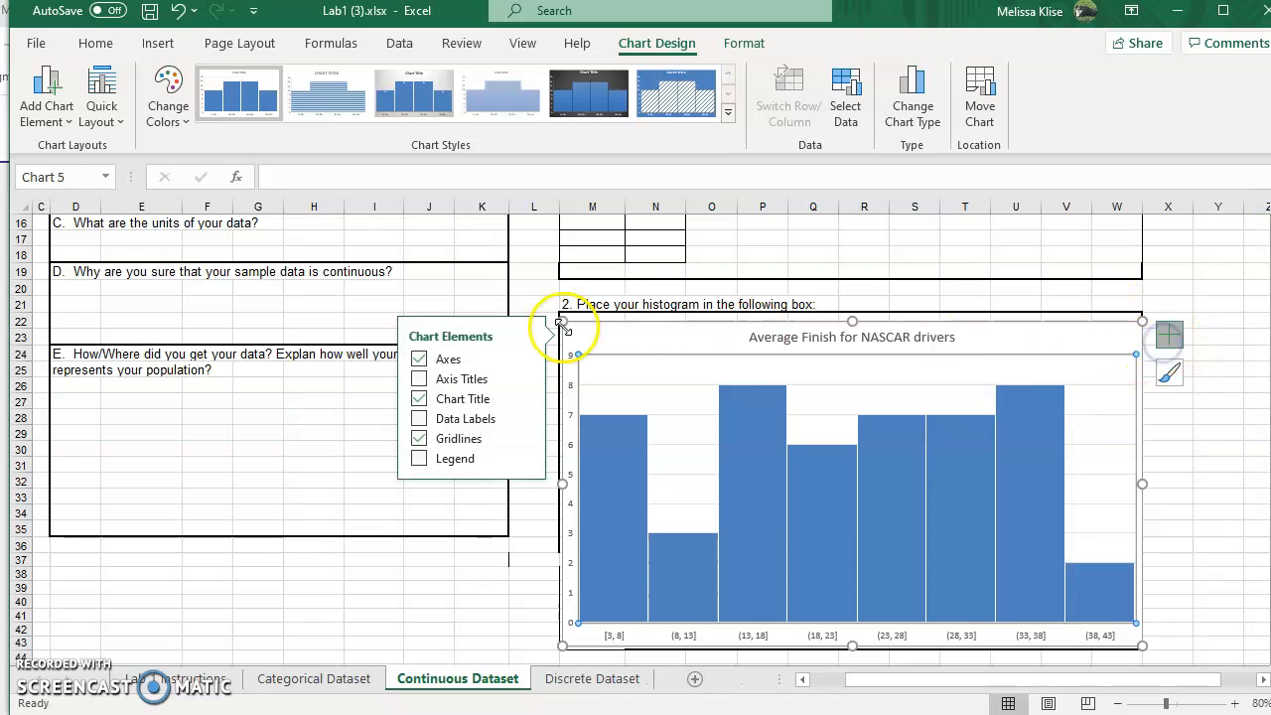
click(419, 379)
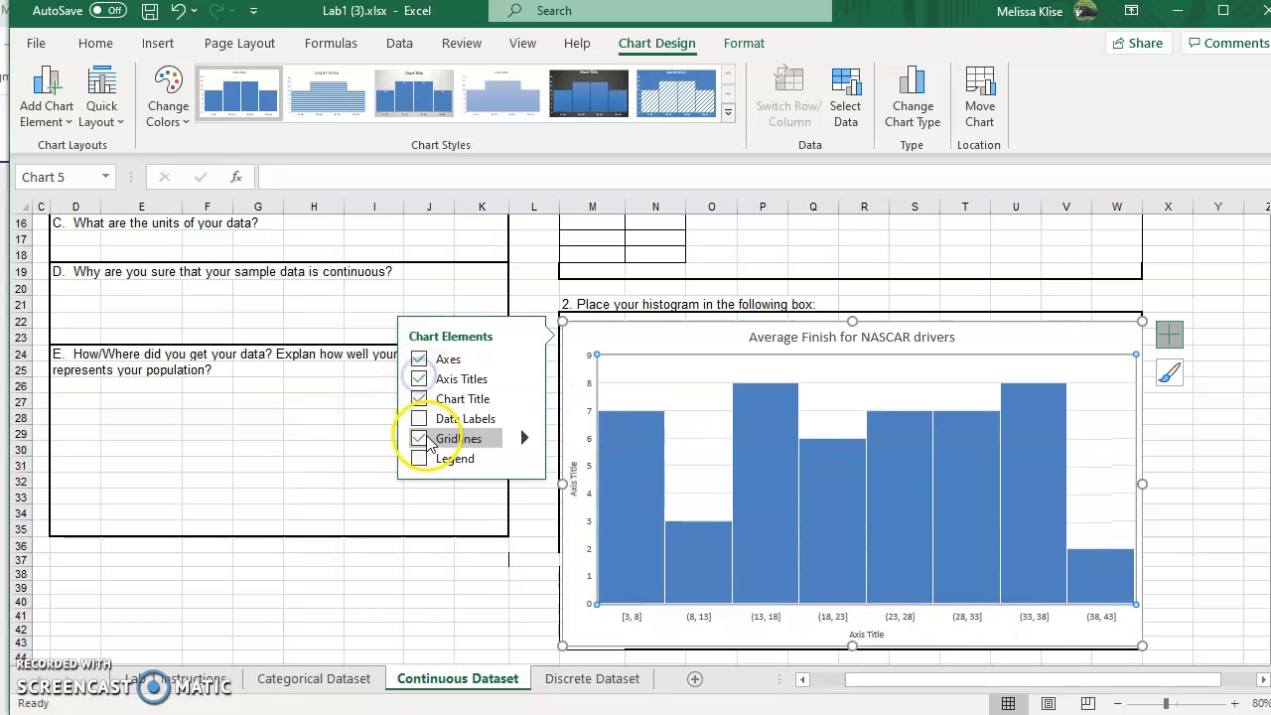
Step: Title the horizontal axis 'Finish Position' and the vertical axis 'Frequency'
click(860, 634)
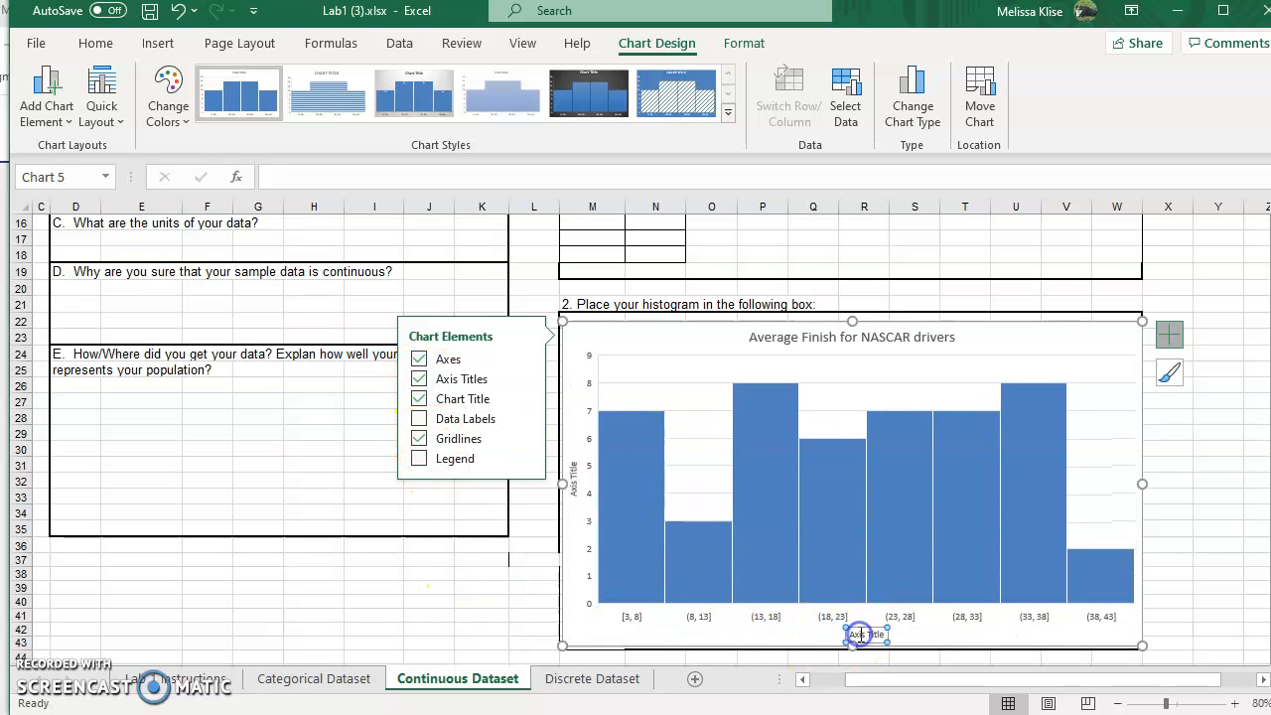
drag(851, 636, 880, 631)
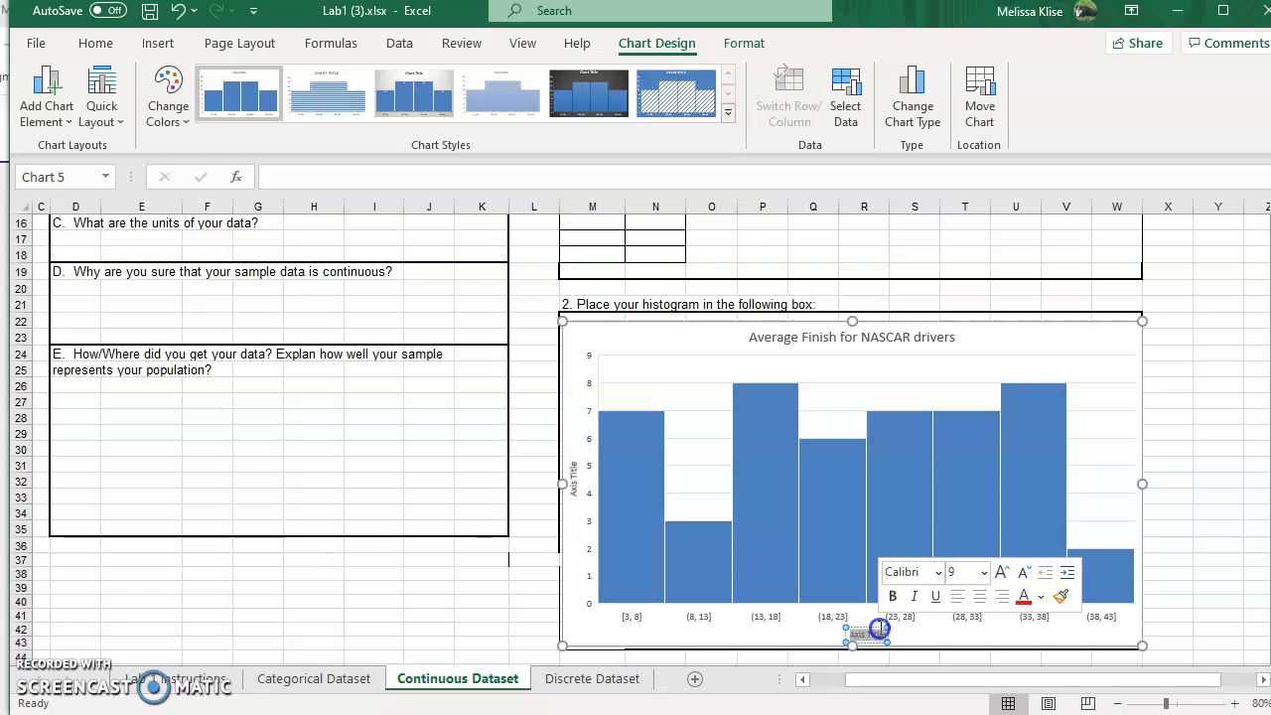
text(Fr)
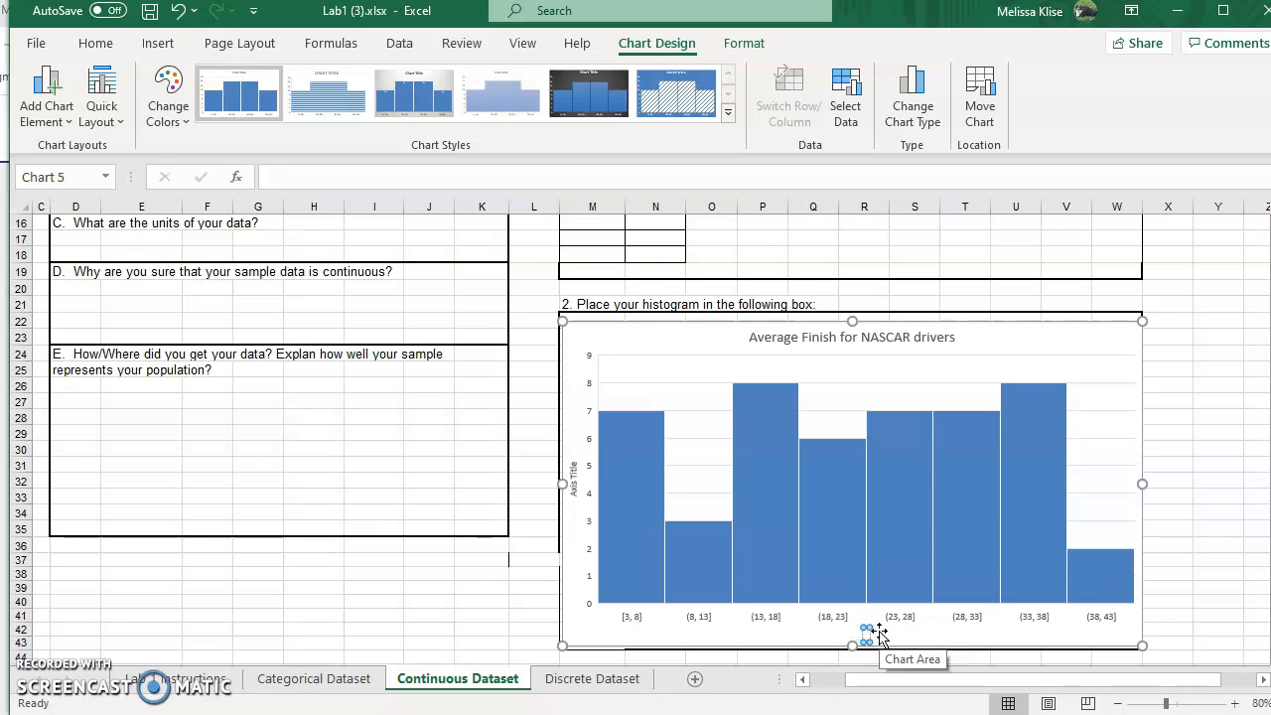
text(nish Position)
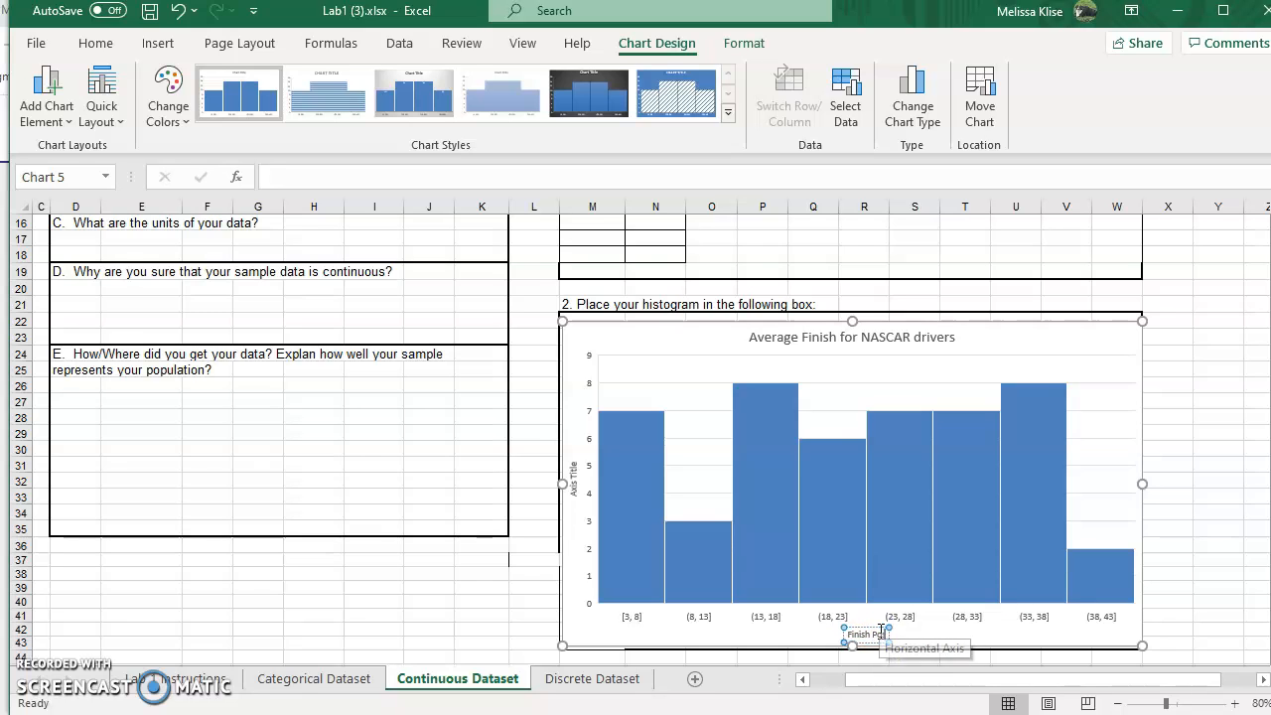
click(576, 527)
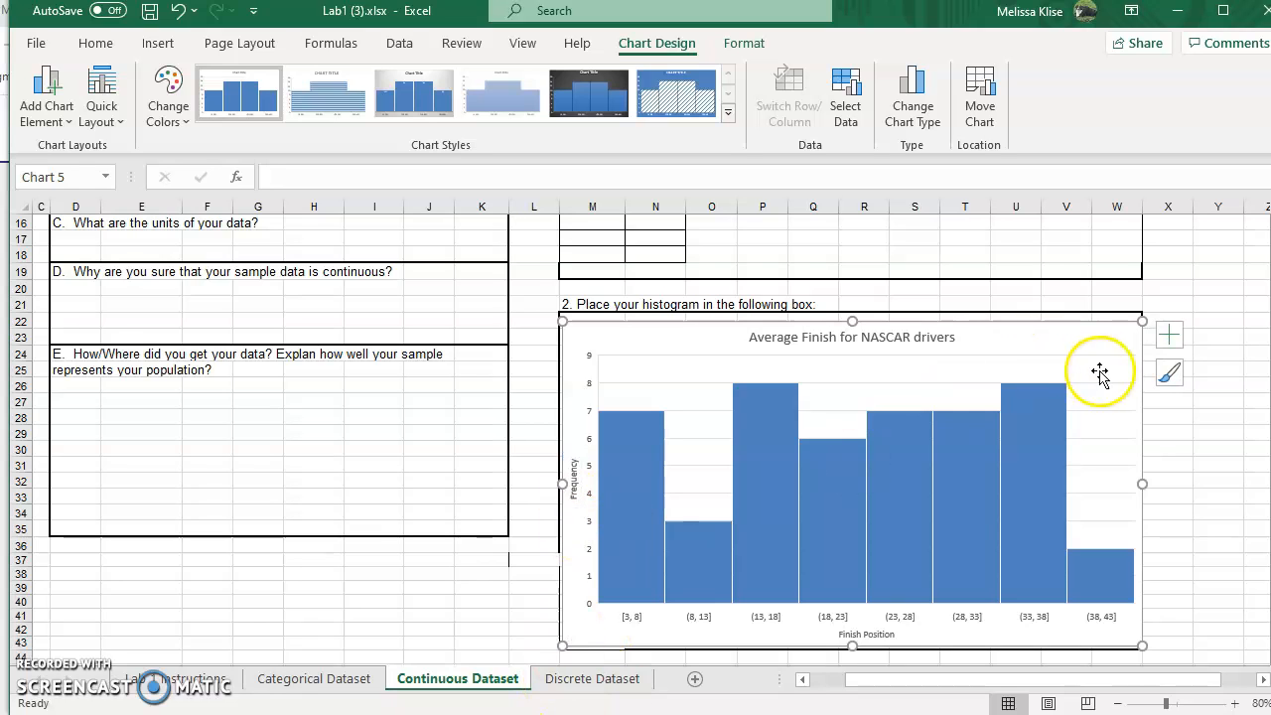
Step: Browse the chart styles and color palettes for the histogram
click(1172, 375)
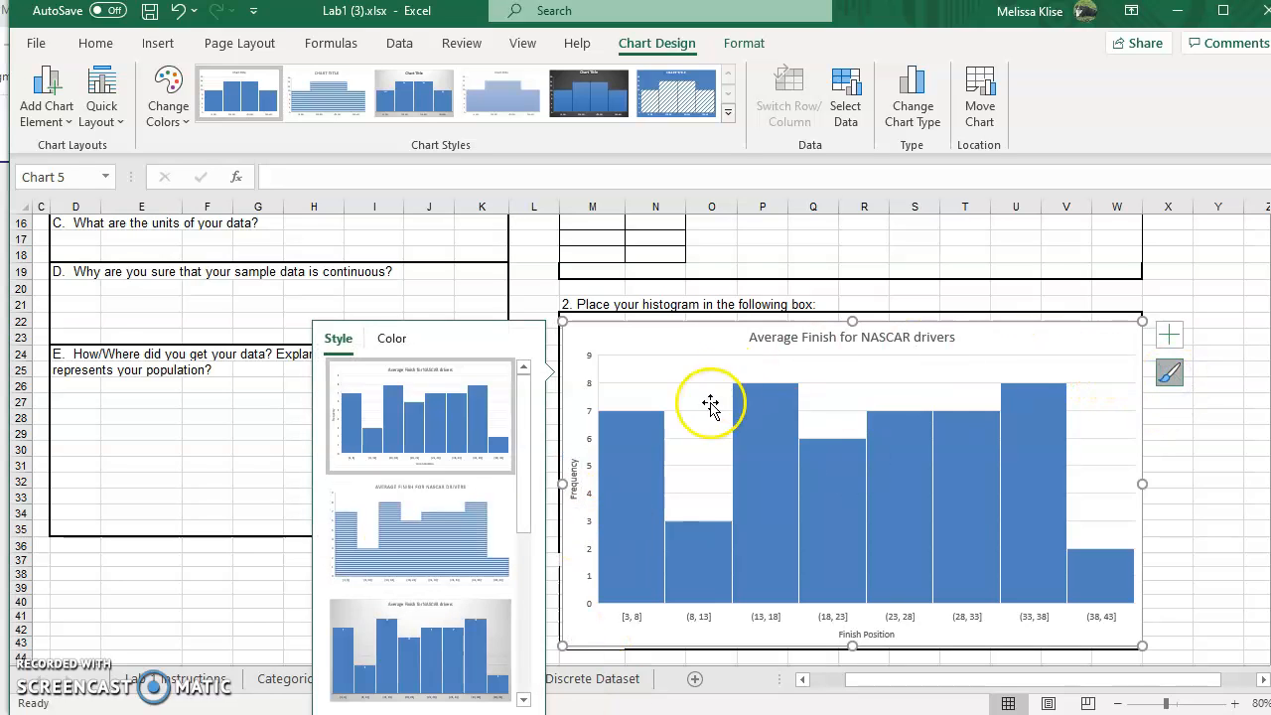
scroll(318, 500, down, 2)
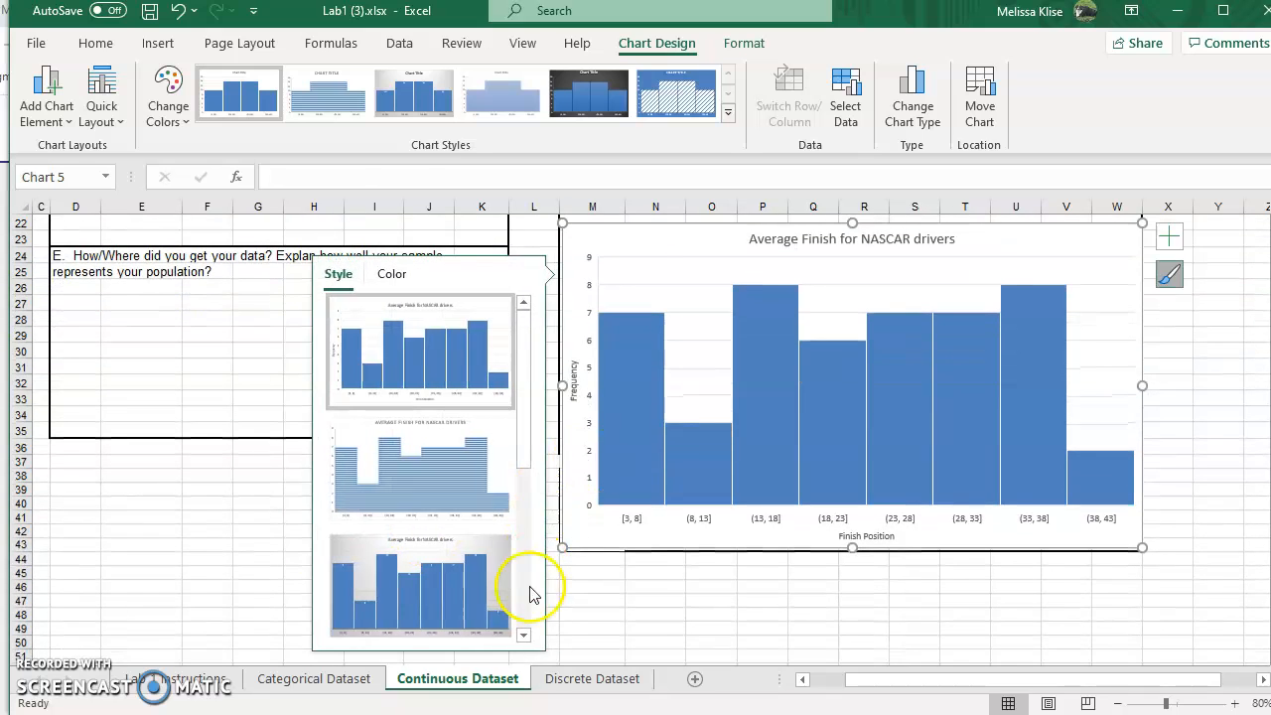
click(173, 112)
click(257, 204)
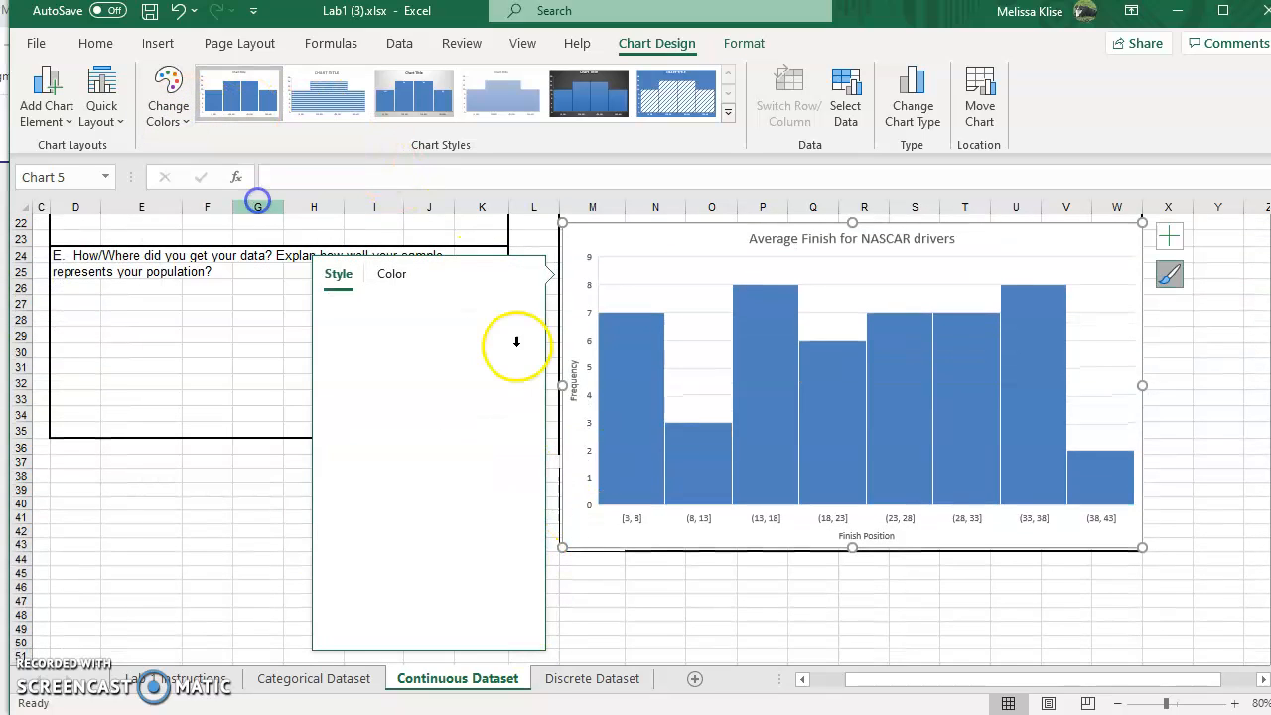
click(726, 110)
click(167, 91)
click(204, 176)
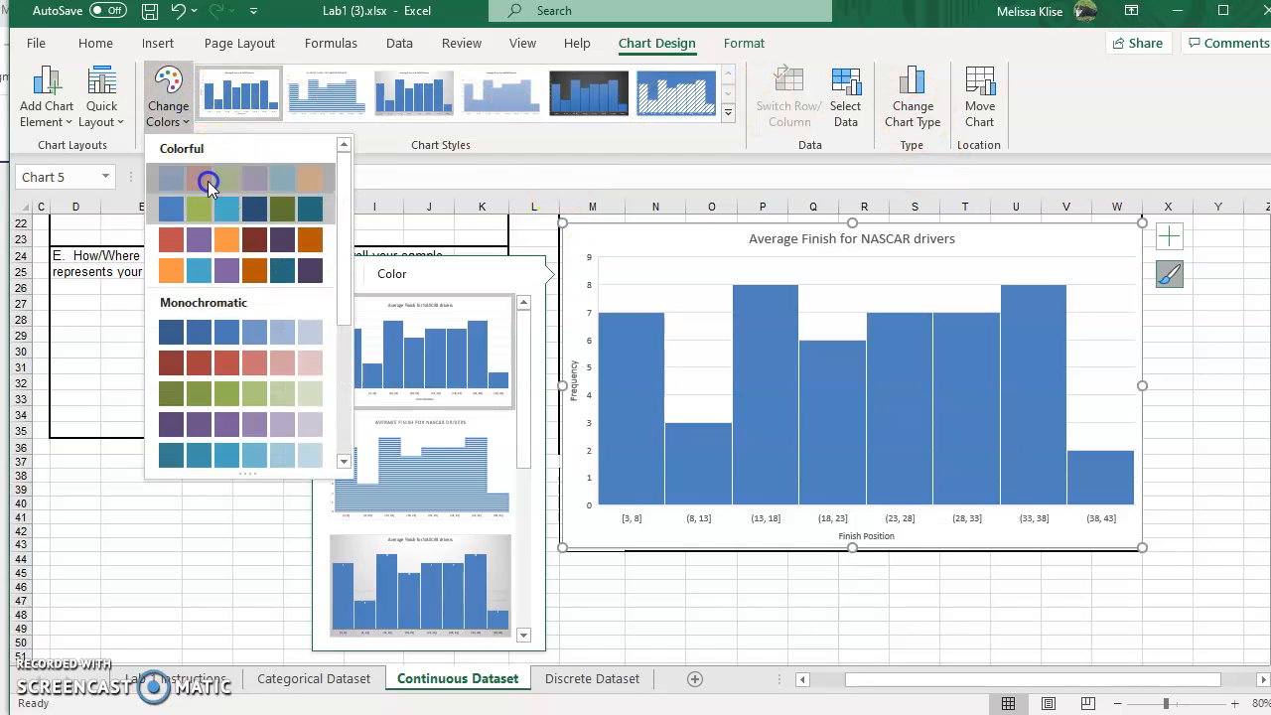
click(639, 411)
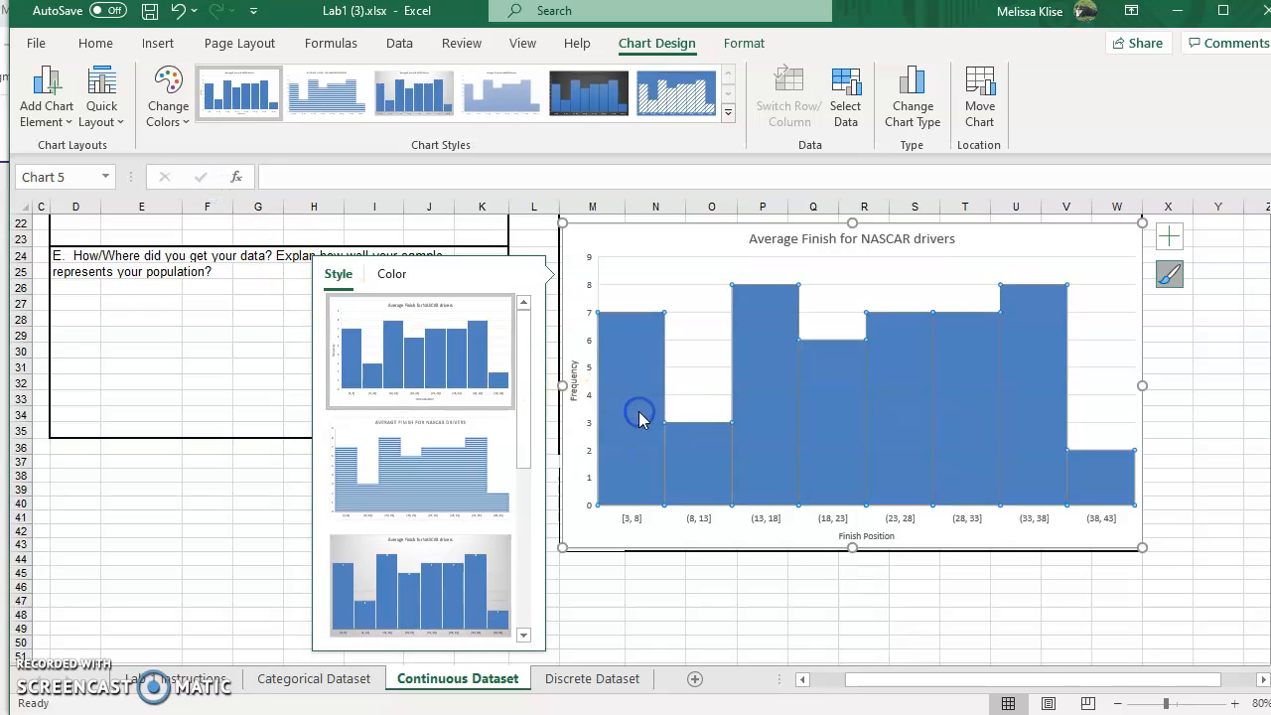
click(164, 99)
click(195, 177)
click(860, 509)
click(904, 588)
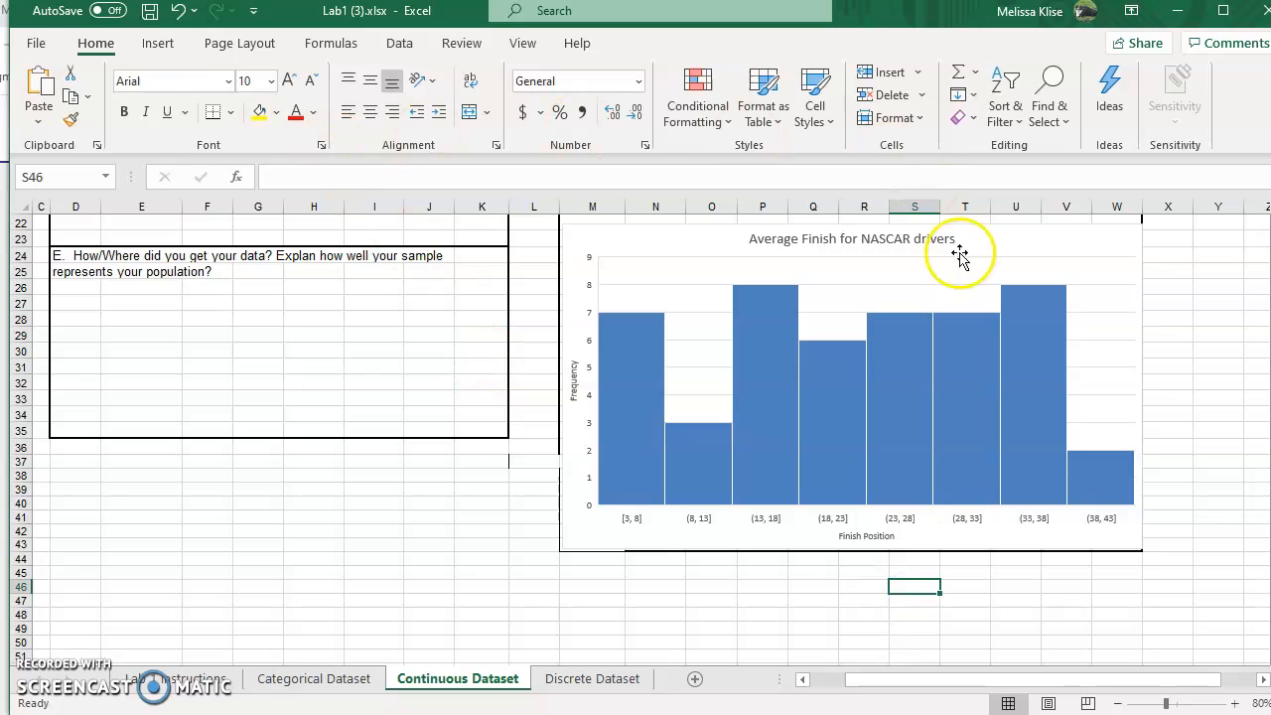
Step: Delete the histogram chart from the box
scroll(1009, 359, up, 2)
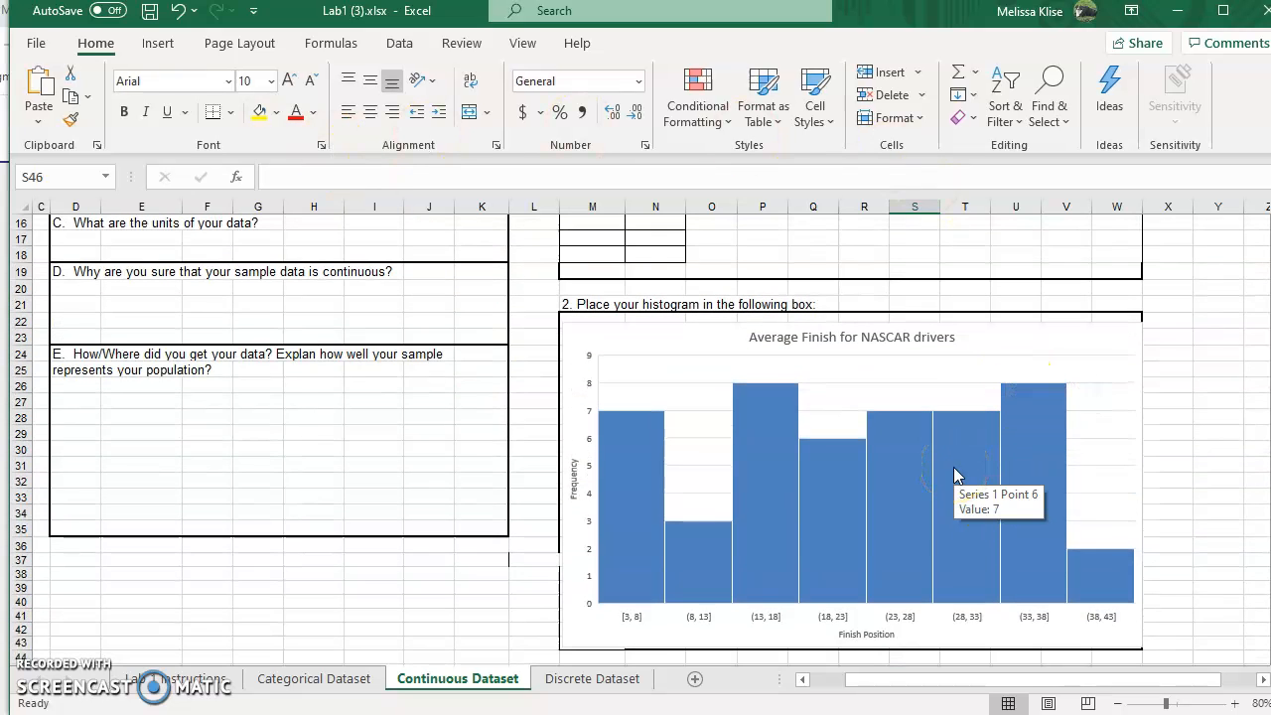
click(1007, 340)
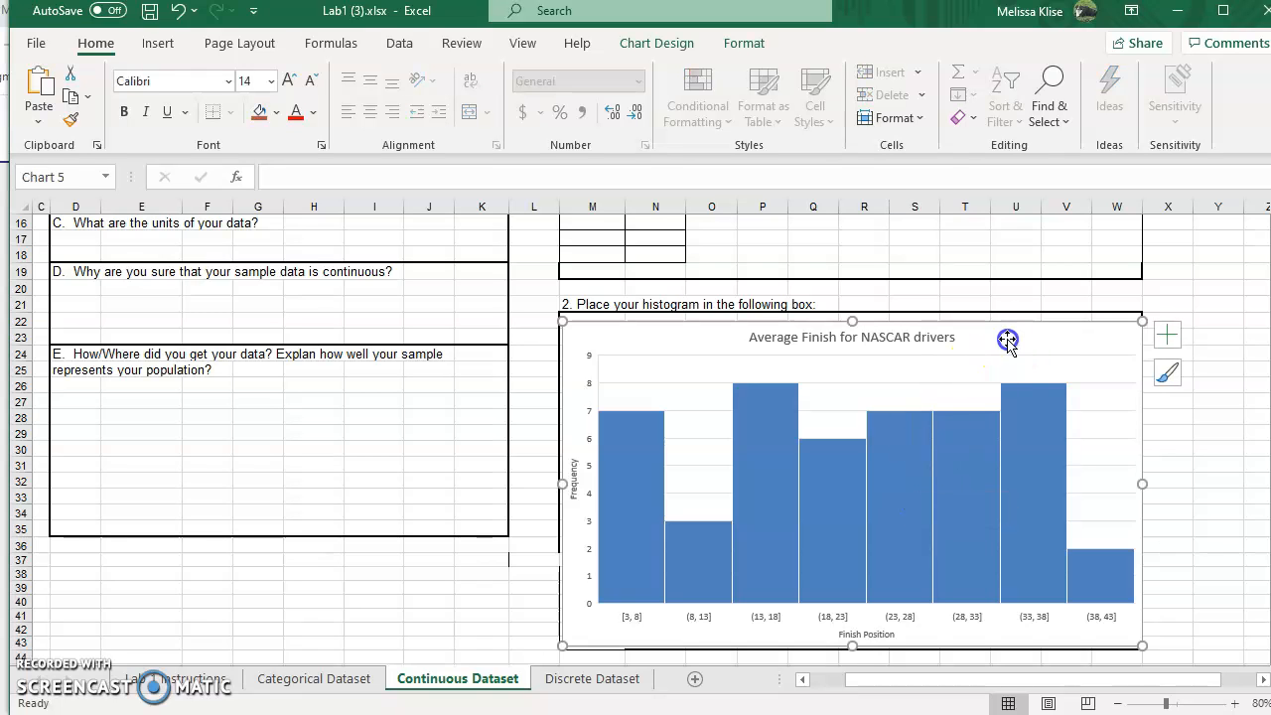
key(Delete)
scroll(1007, 338, up, 2)
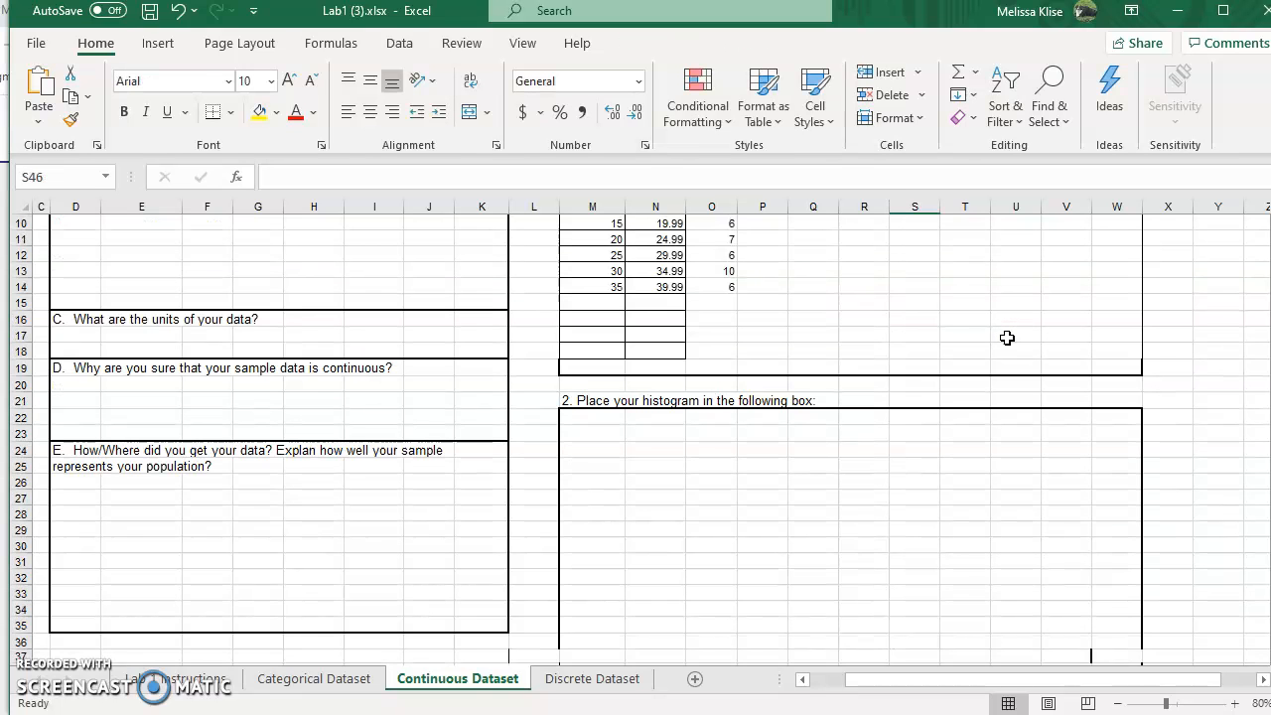
Step: Review the raw data column and the interval frequency table
drag(907, 680, 804, 685)
scroll(747, 664, up, 3)
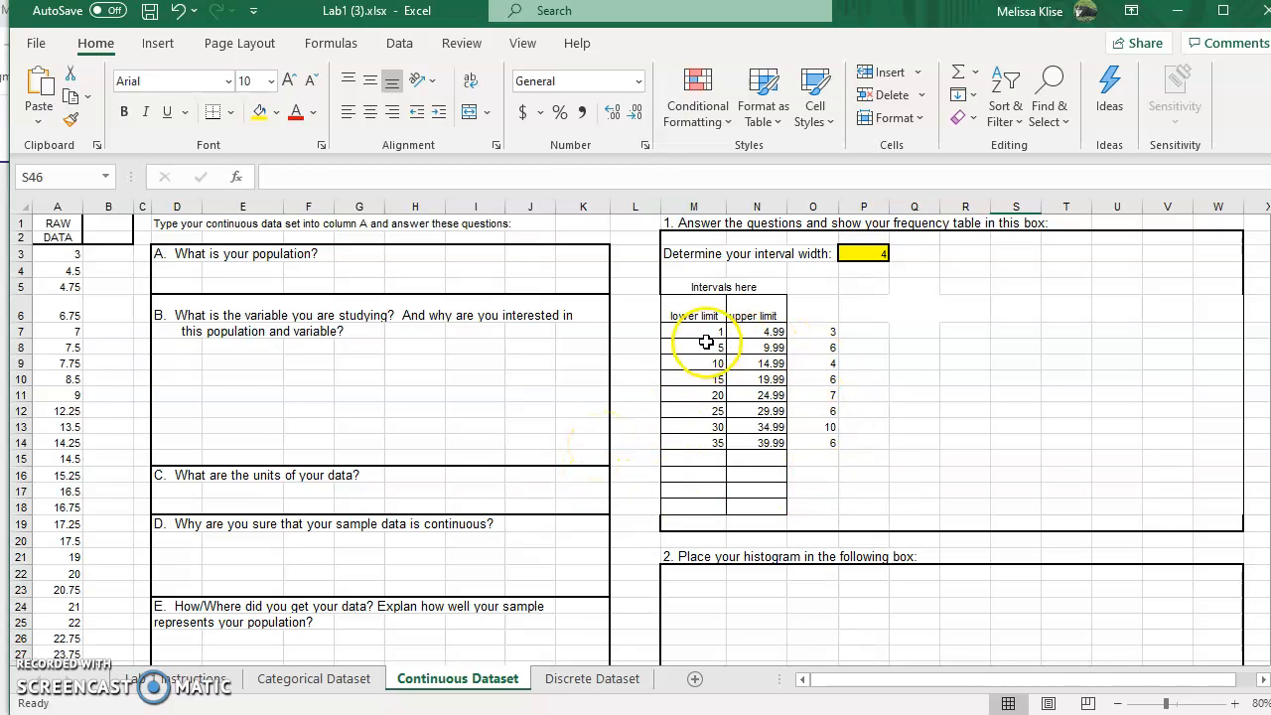
scroll(59, 512, down, 5)
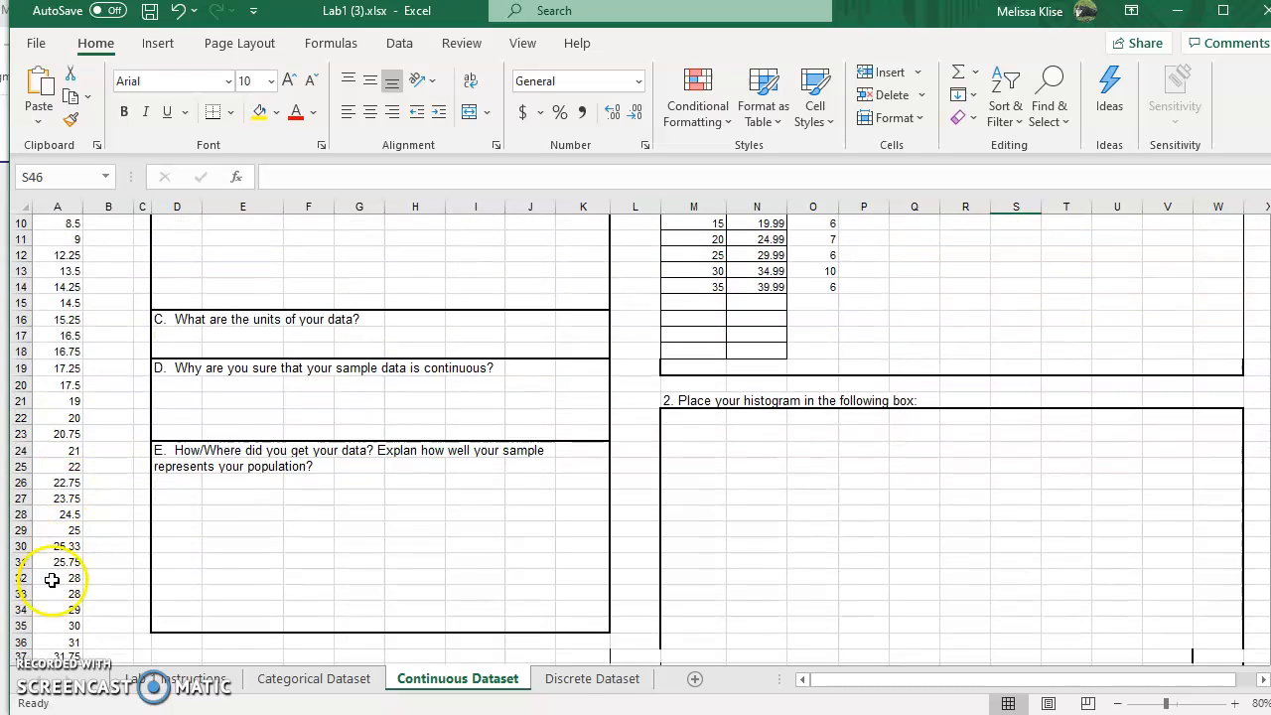
scroll(52, 591, up, 5)
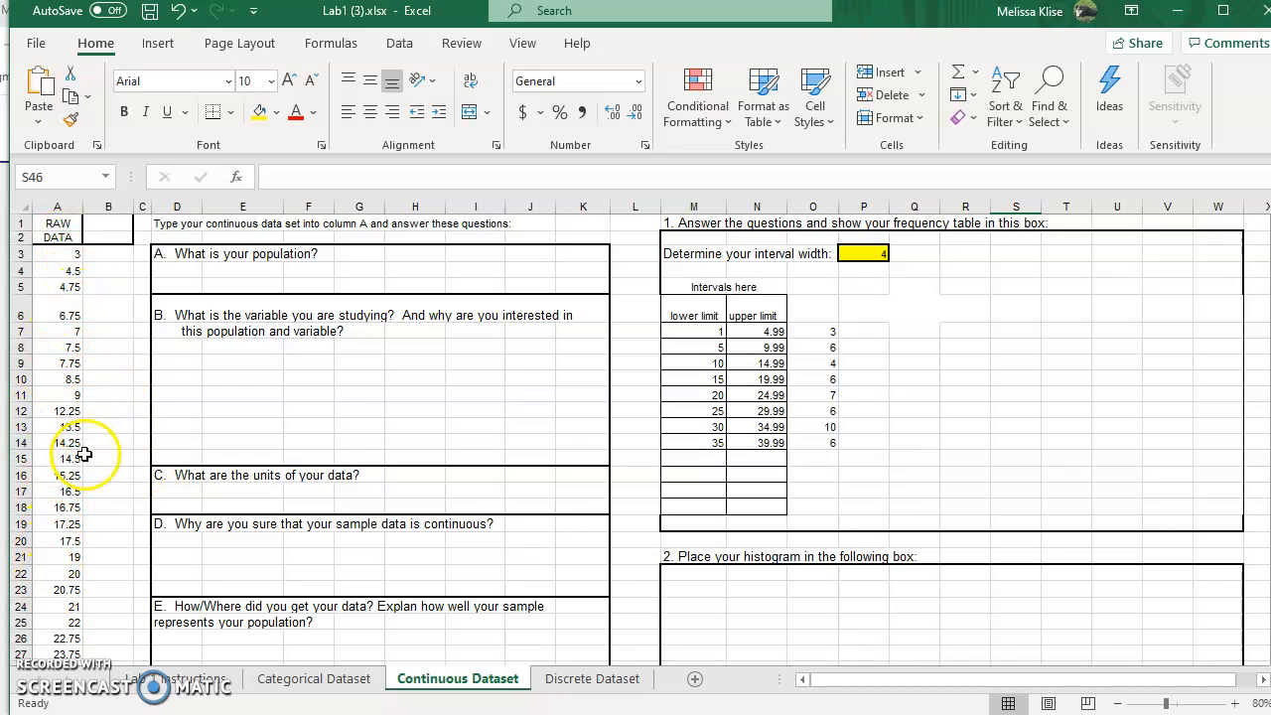
drag(670, 335, 704, 335)
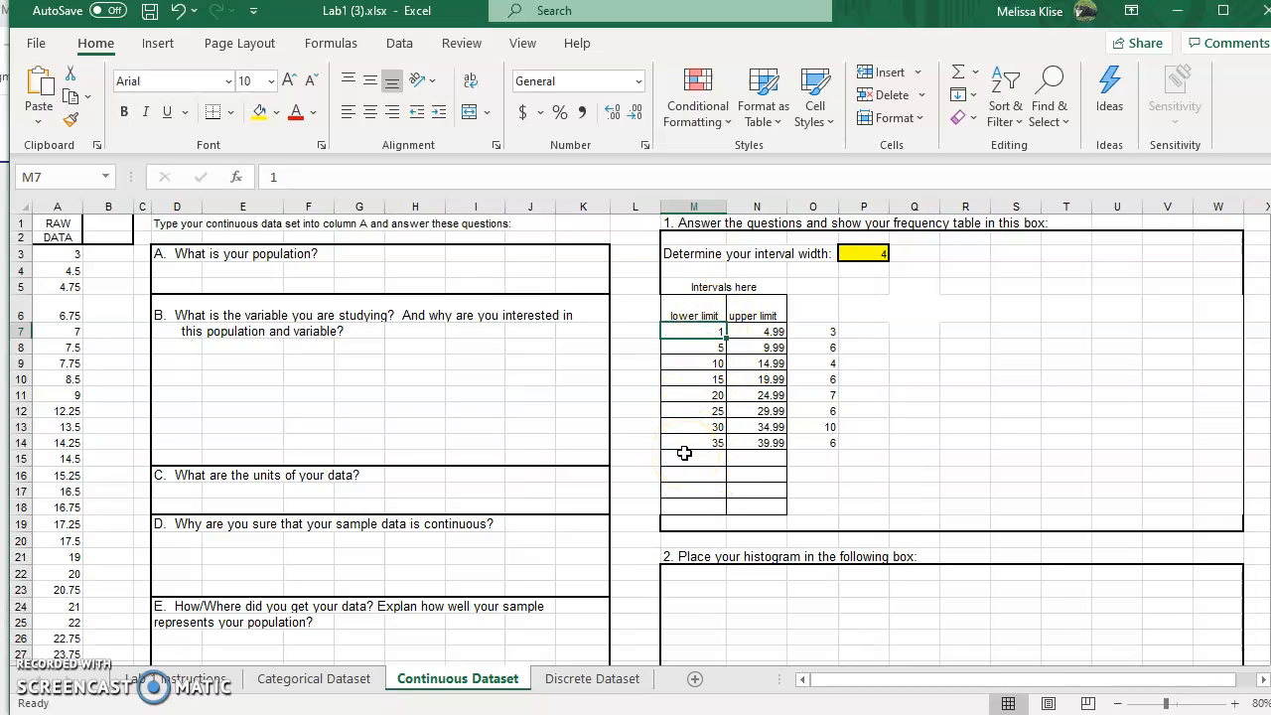
click(864, 426)
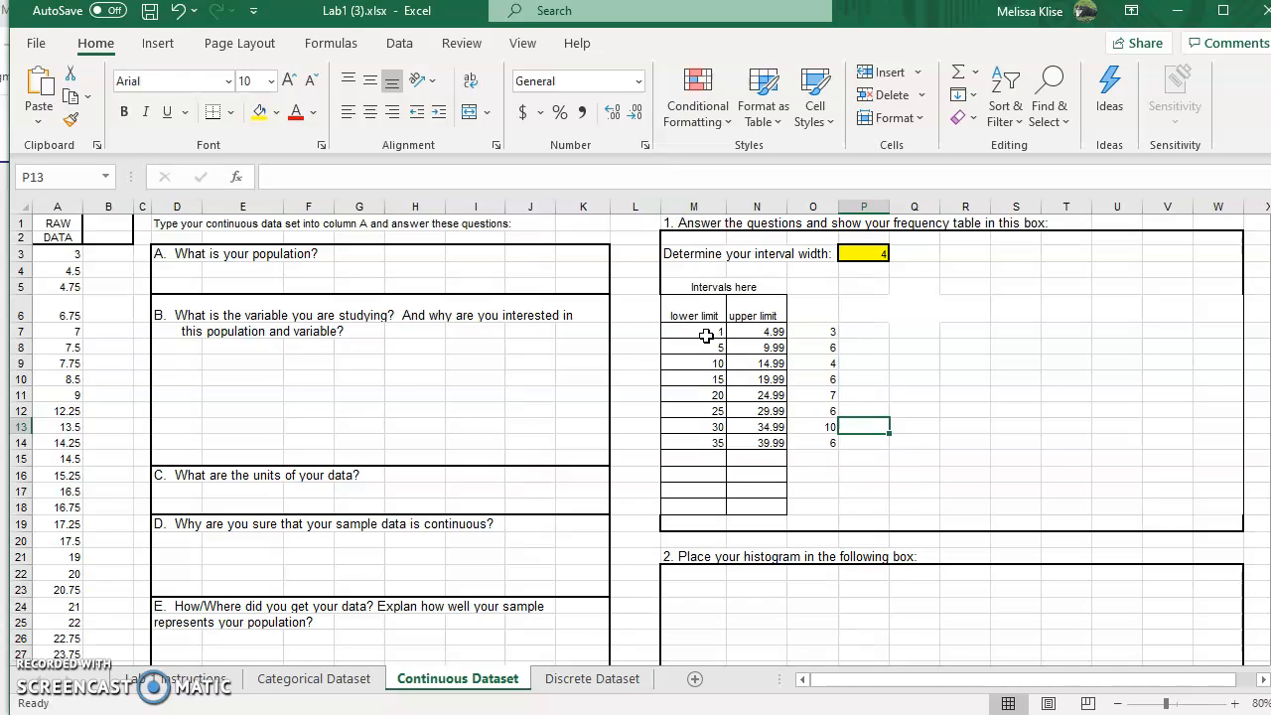
click(706, 336)
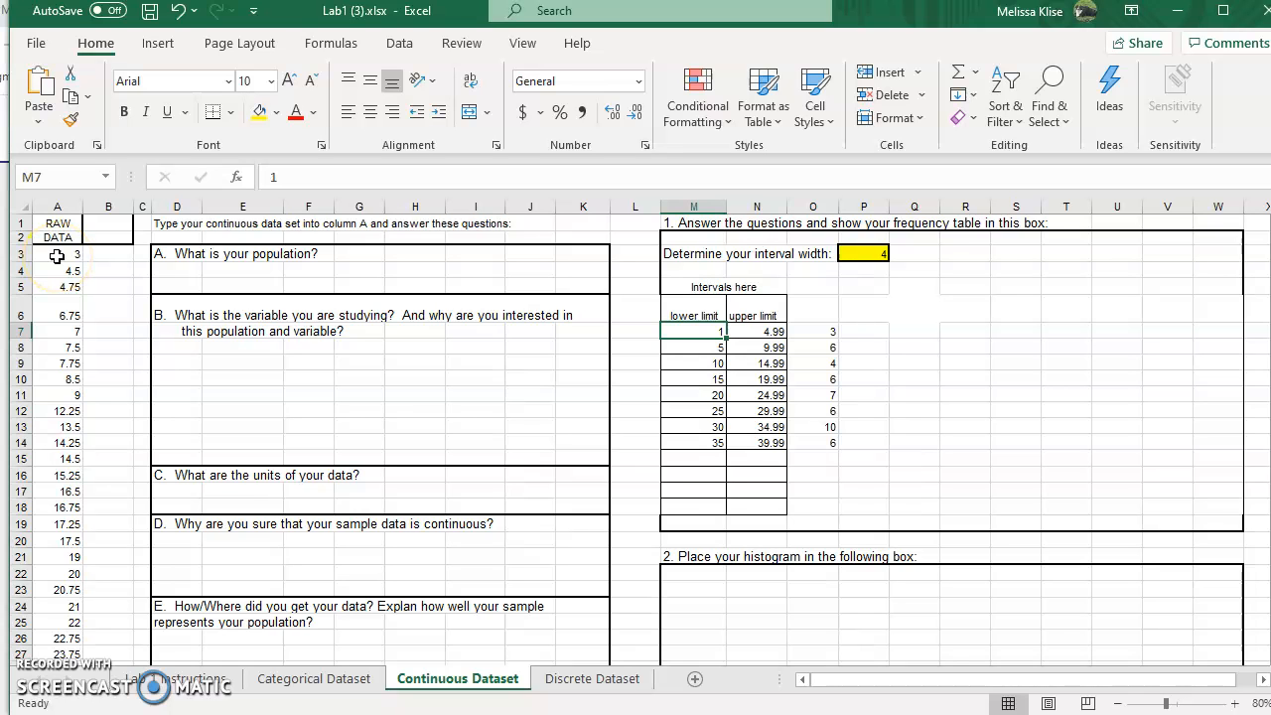
scroll(746, 463, down, 4)
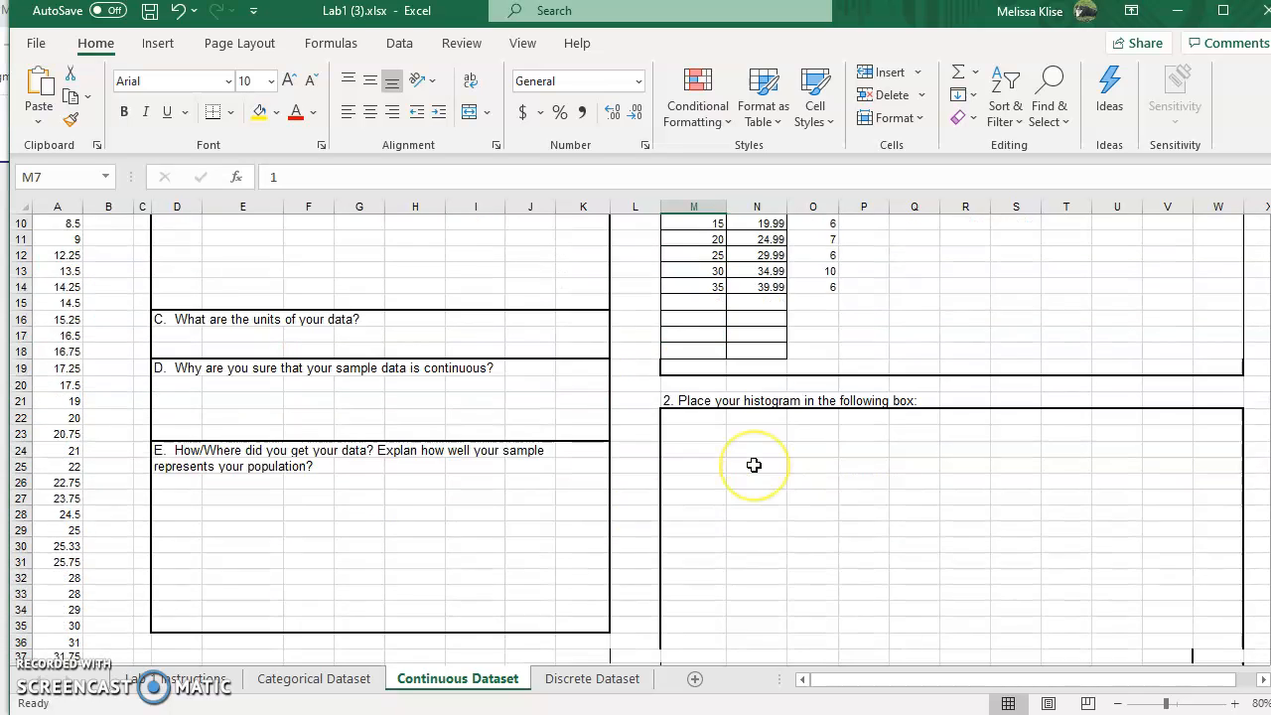
scroll(754, 465, down, 5)
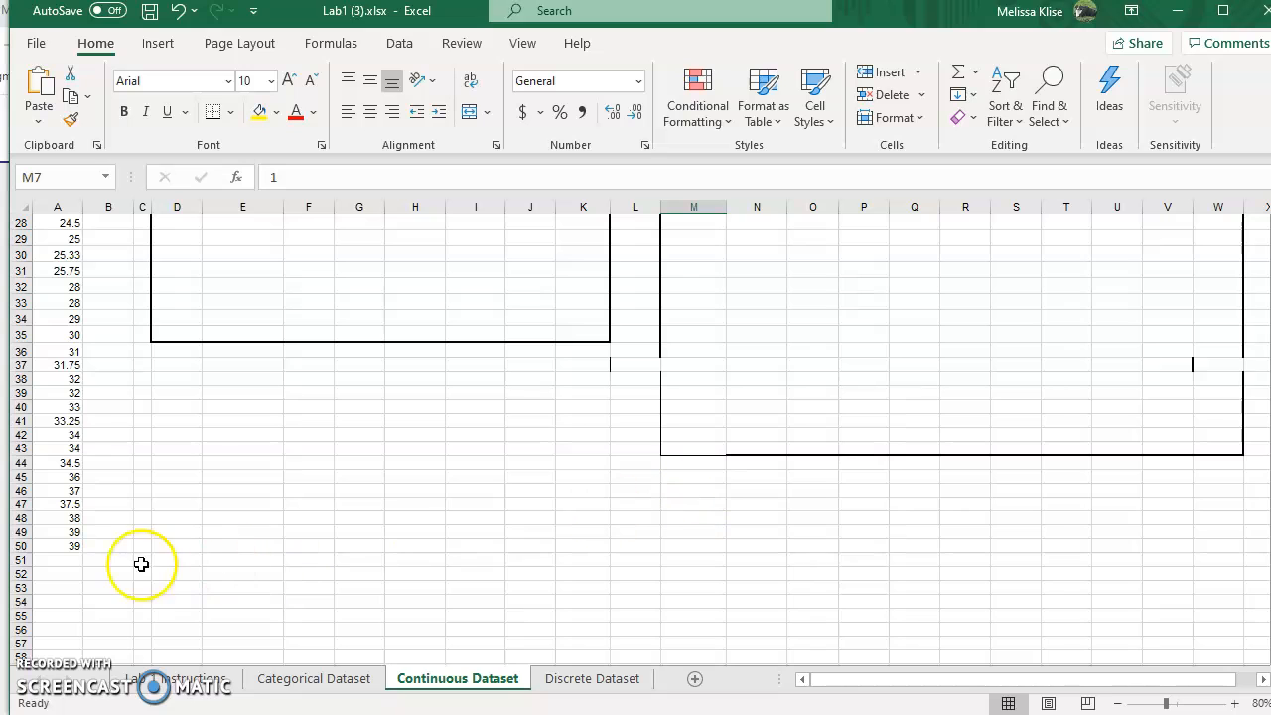
scroll(839, 494, up, 9)
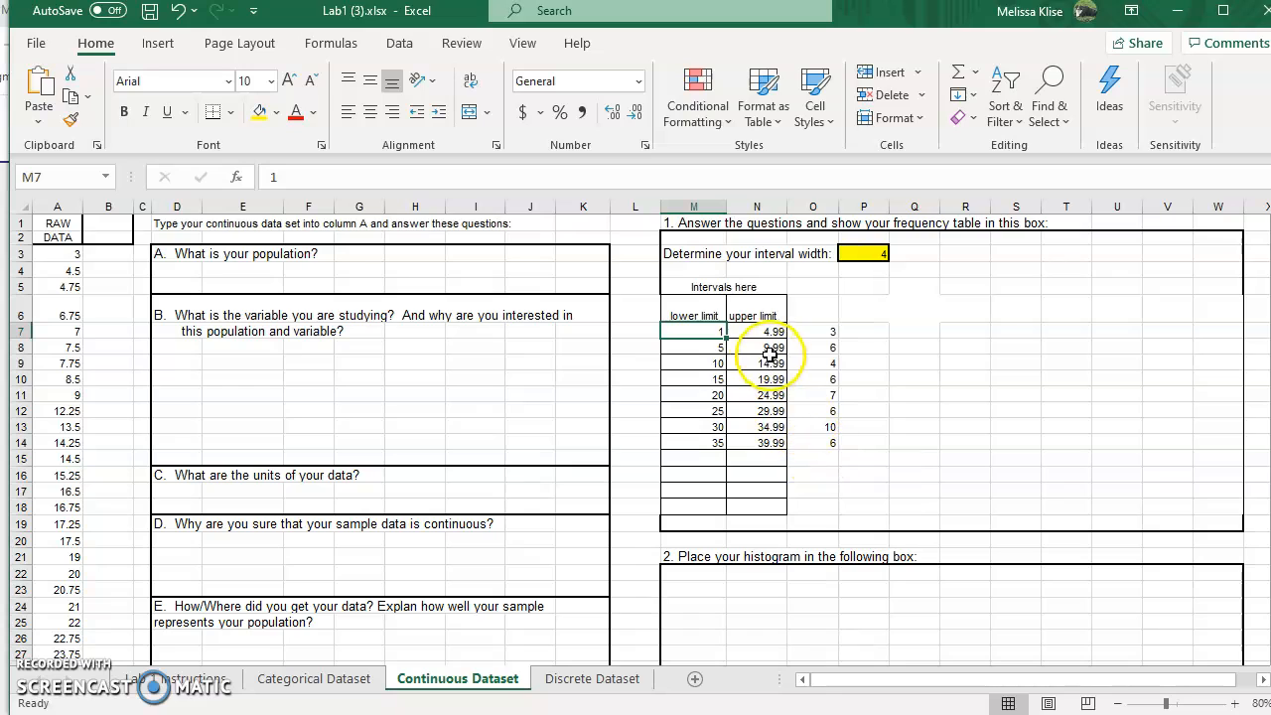
Step: Insert a recommended clustered column chart from the upper limits and frequencies in N7:O14
drag(759, 332, 821, 440)
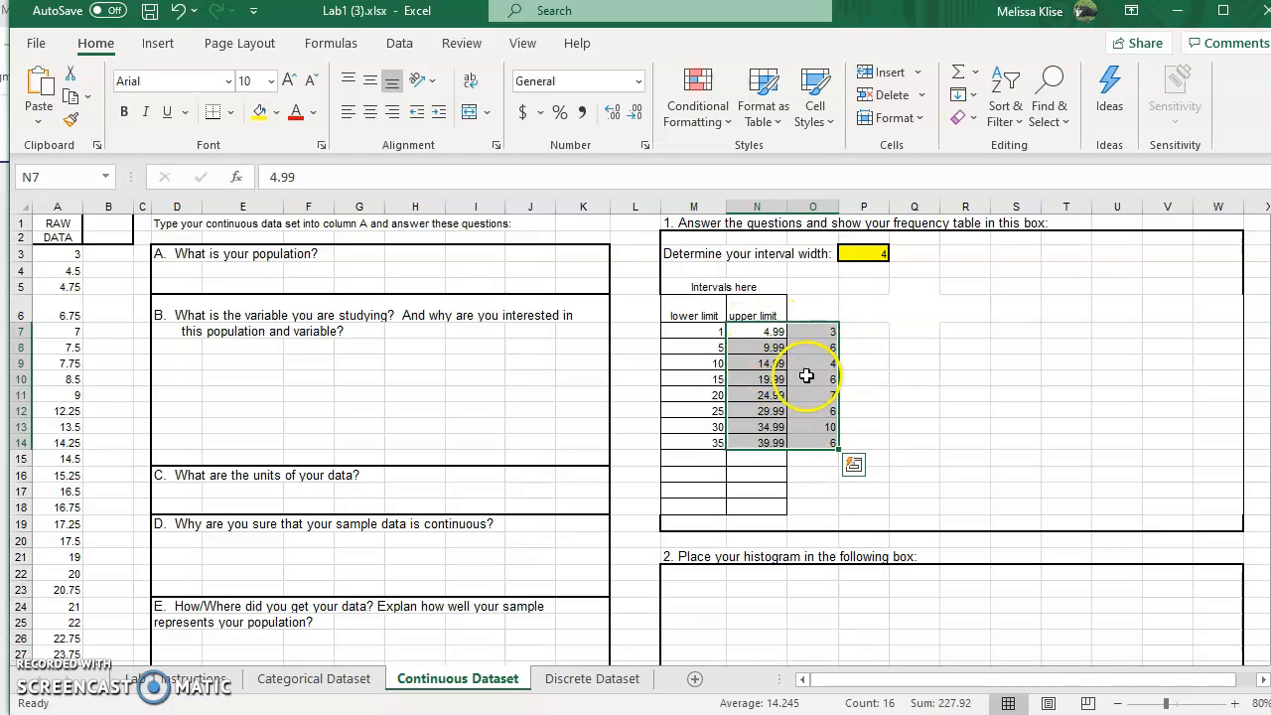
click(159, 44)
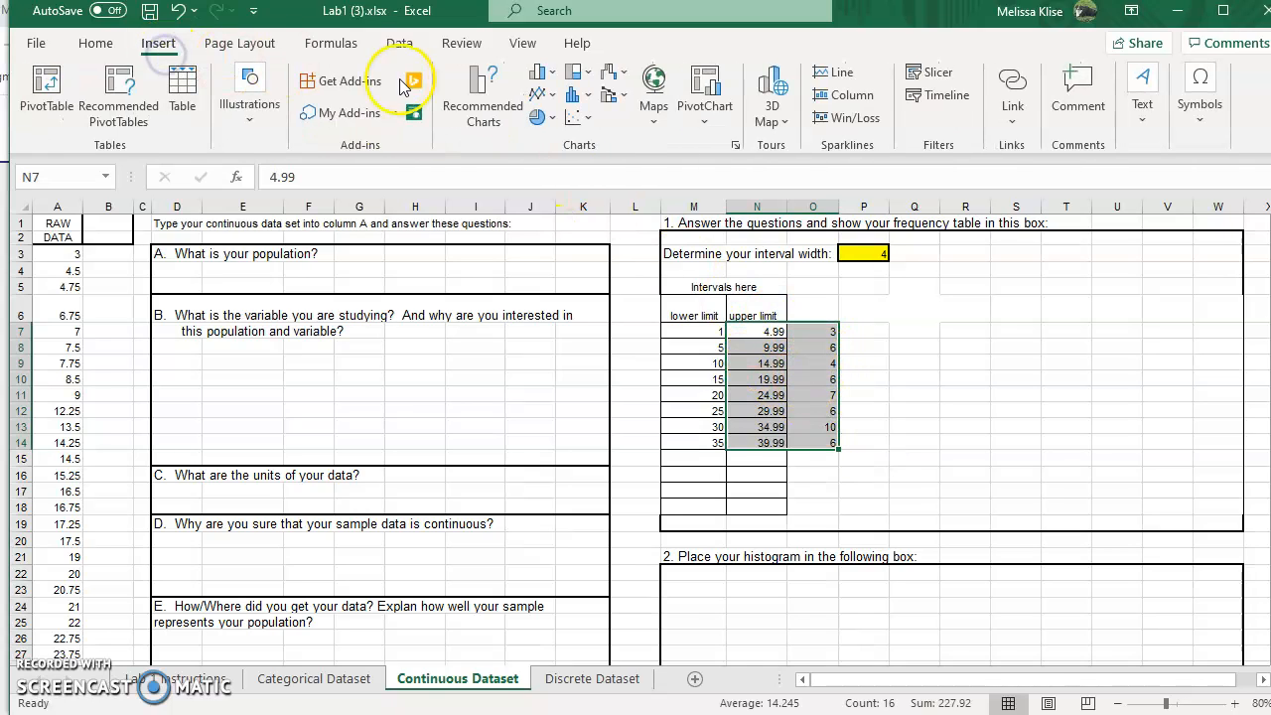
click(481, 108)
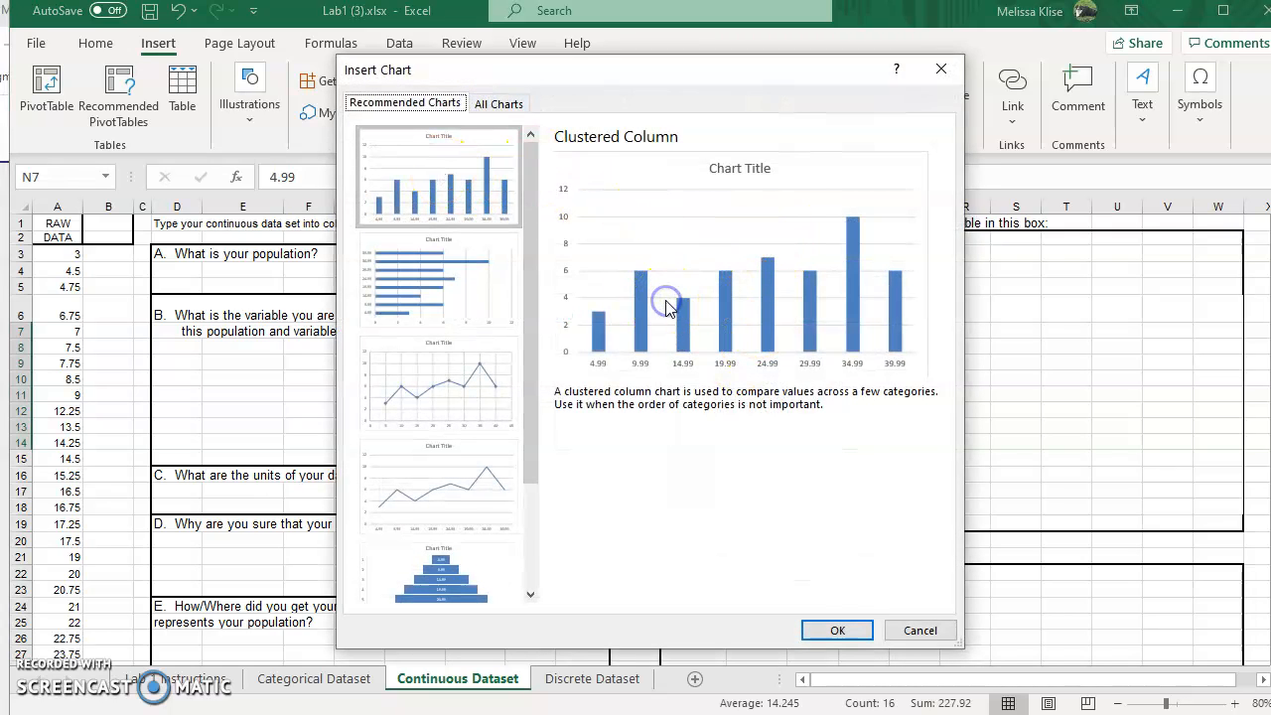
click(837, 630)
Step: Move and resize the column chart to fill the histogram box
scroll(880, 488, down, 4)
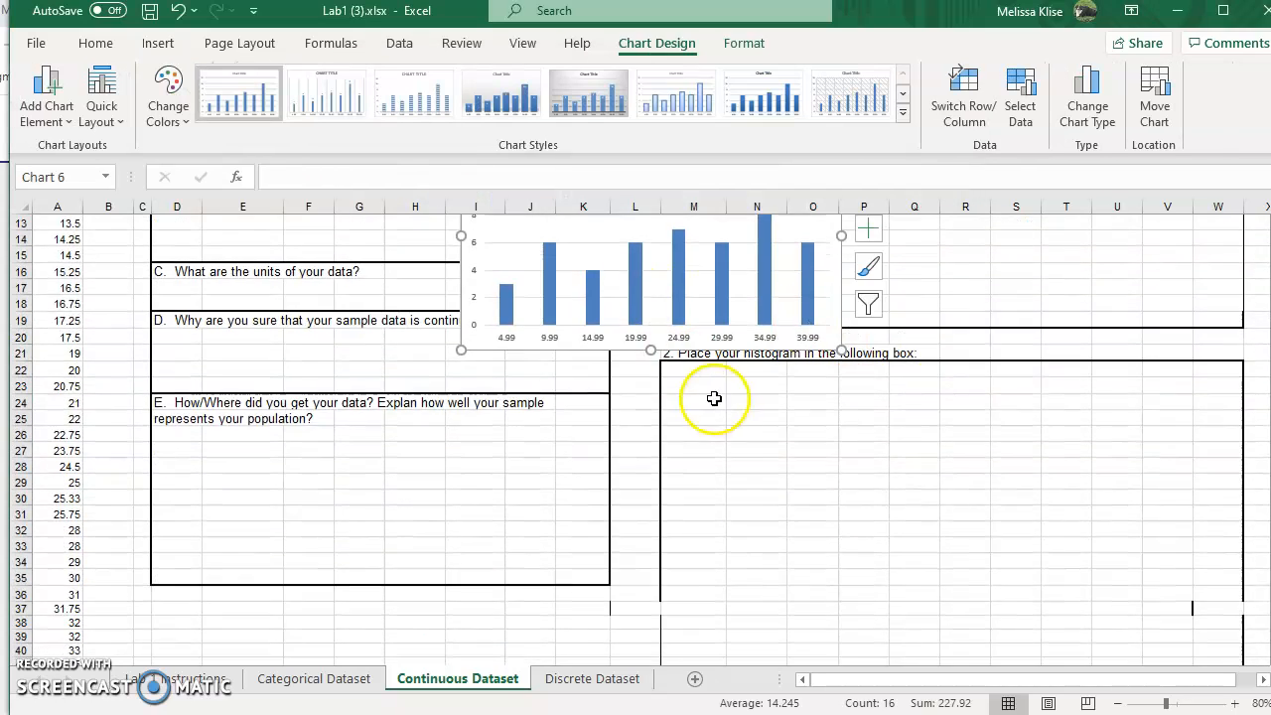
scroll(715, 398, up, 3)
drag(567, 284, 818, 539)
scroll(948, 335, down, 3)
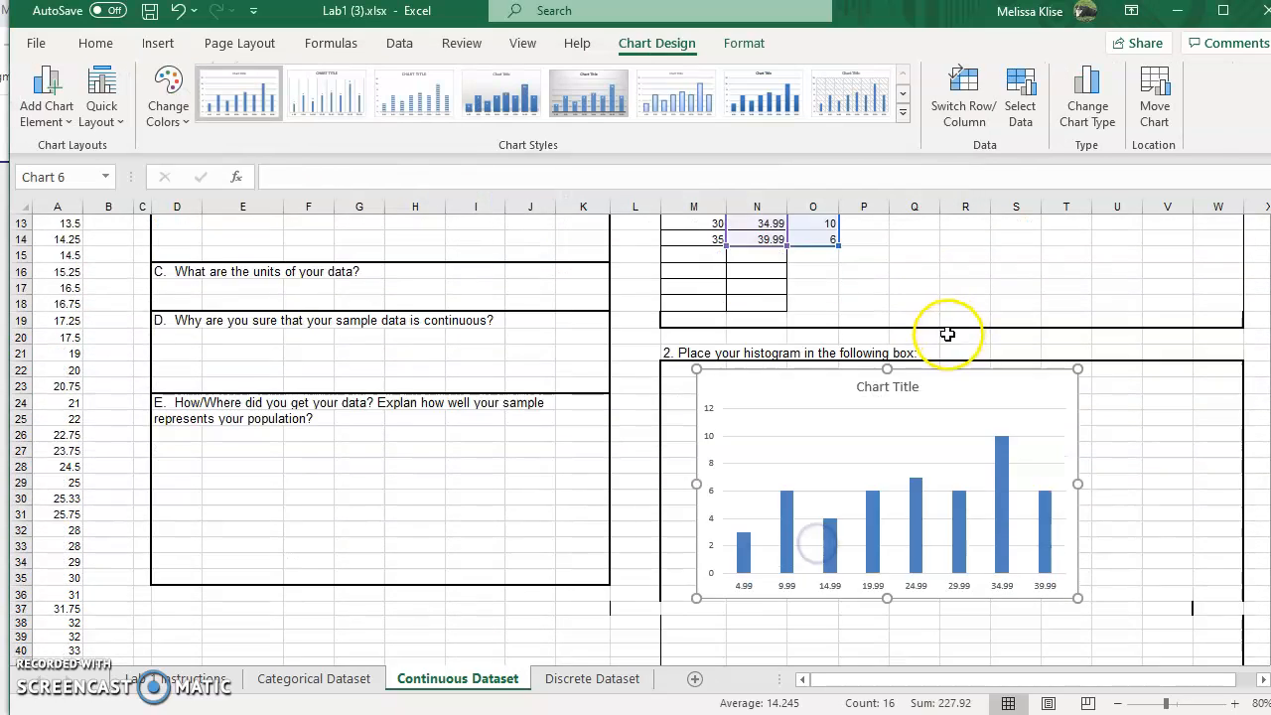
scroll(947, 335, down, 1)
drag(1074, 554, 1244, 573)
drag(698, 411, 660, 412)
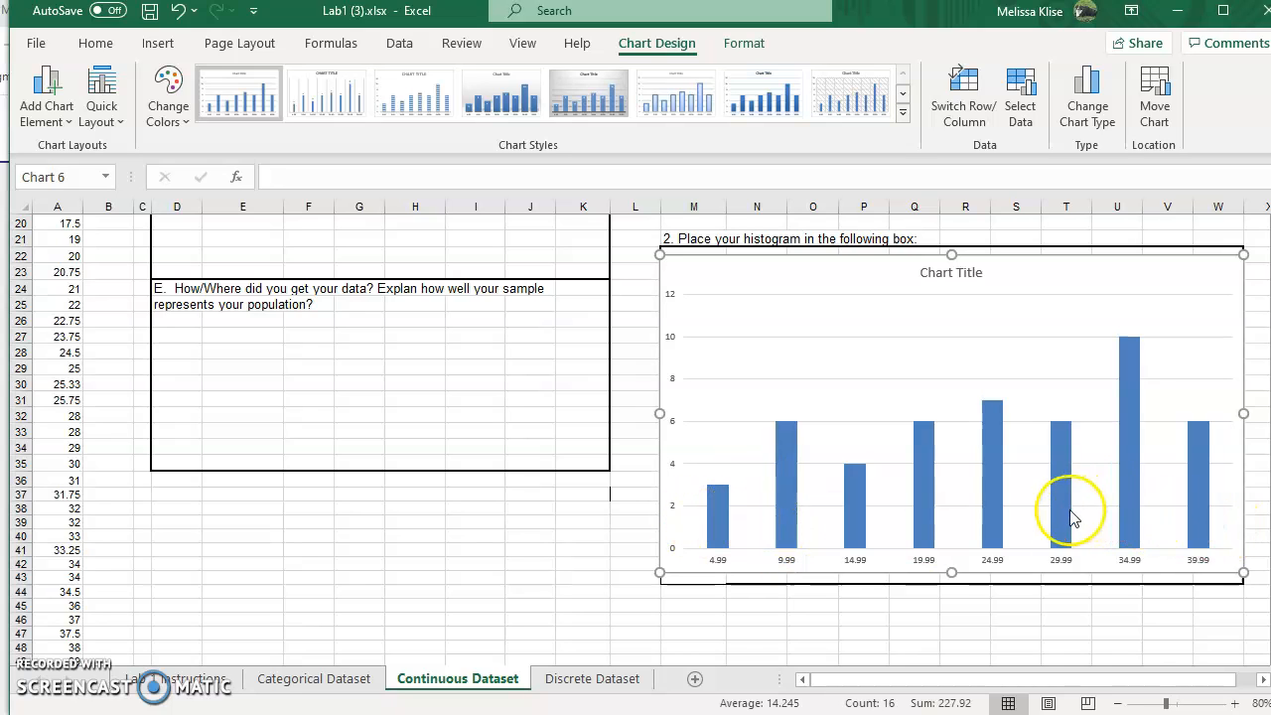
Step: Apply Quick Layout 8 to the column chart so the bars touch and axis titles appear
click(109, 128)
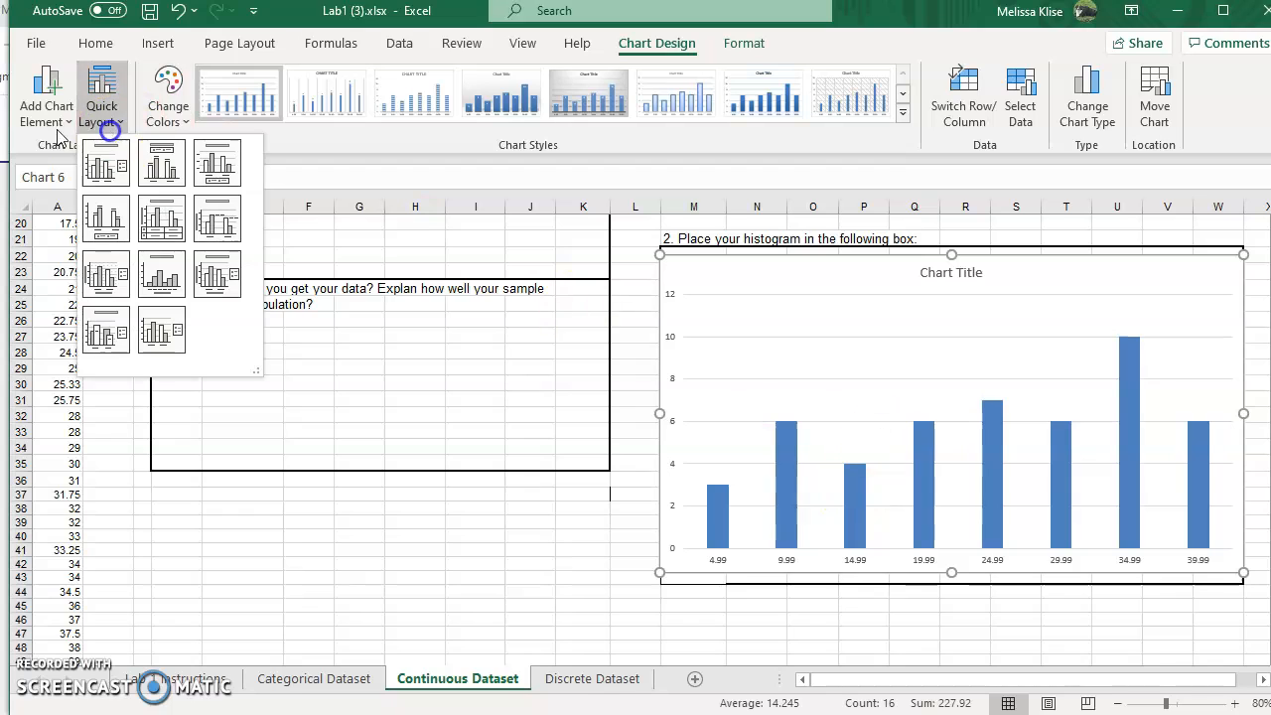
click(162, 273)
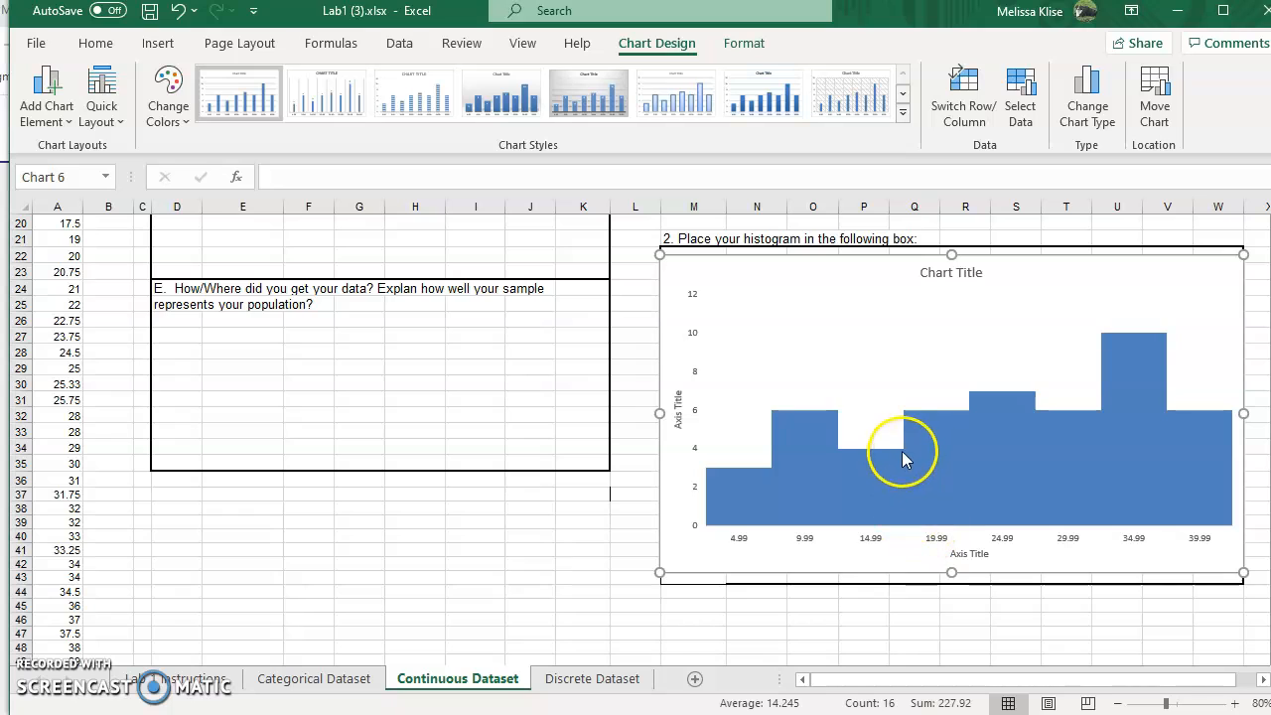
mouse_move(906, 516)
click(102, 106)
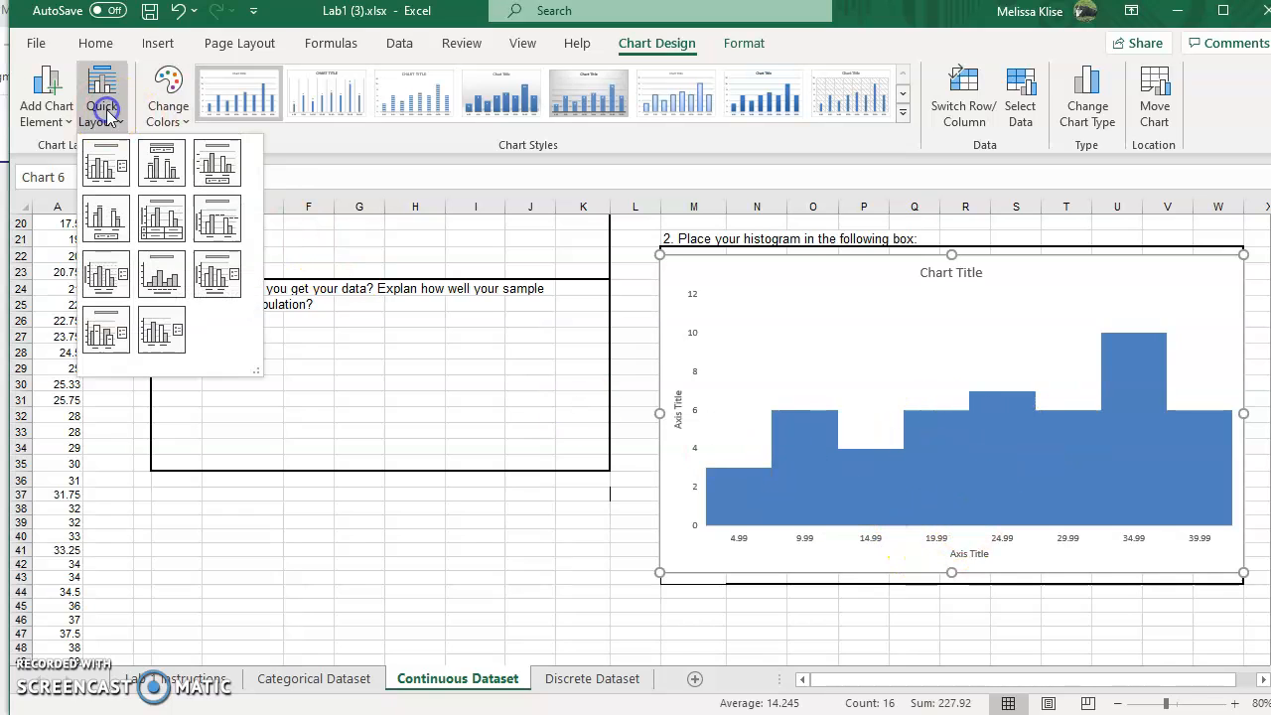
click(733, 513)
Step: Give the chart's bars a dark outline color
click(798, 497)
right_click(796, 506)
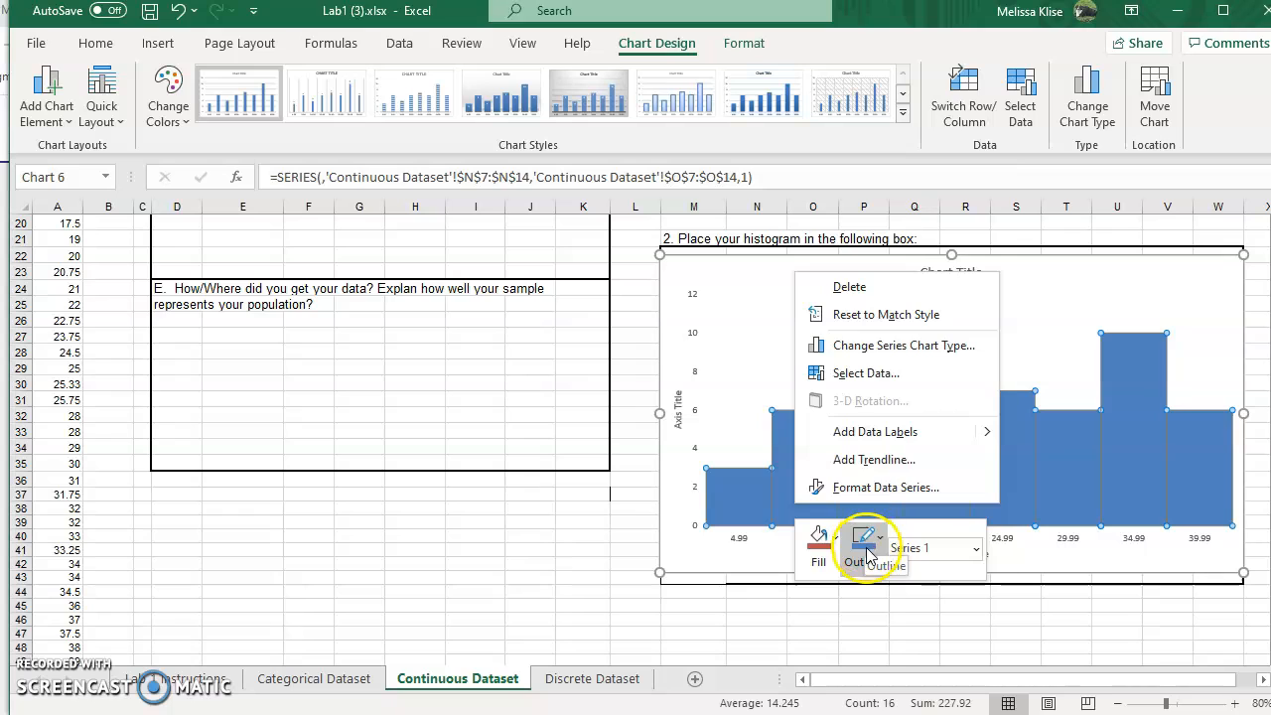
click(868, 552)
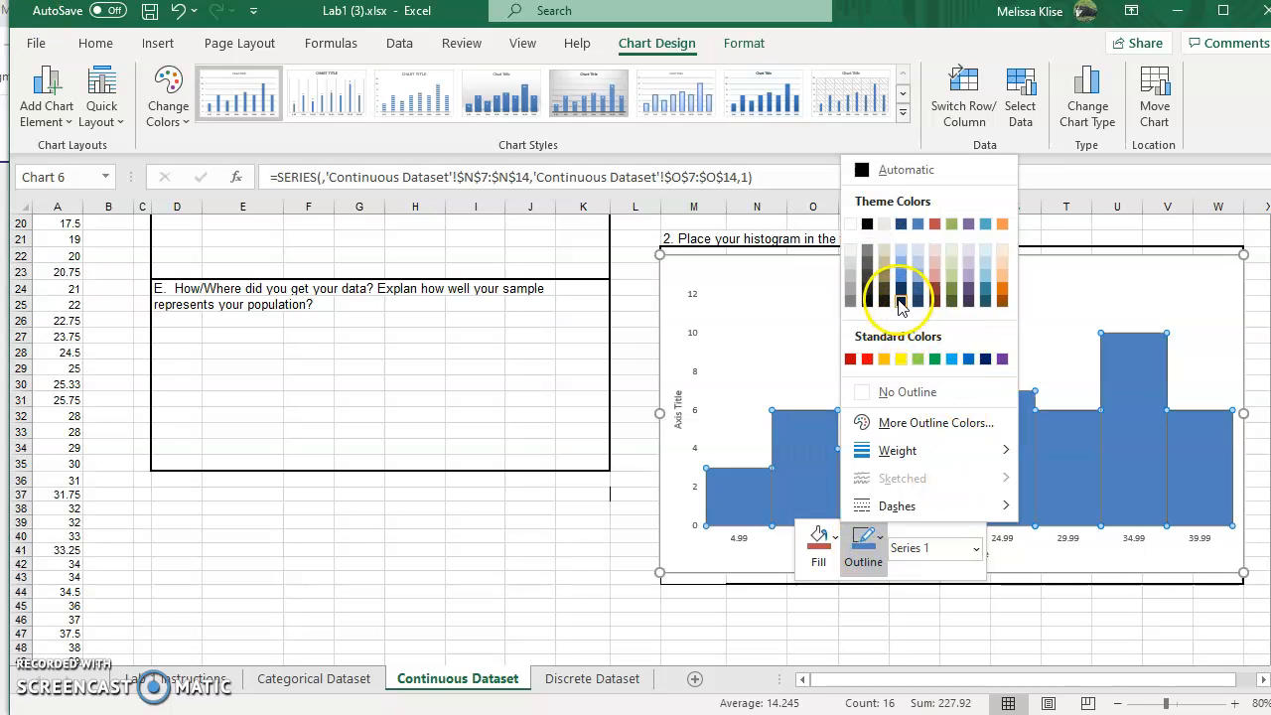
click(900, 301)
click(845, 363)
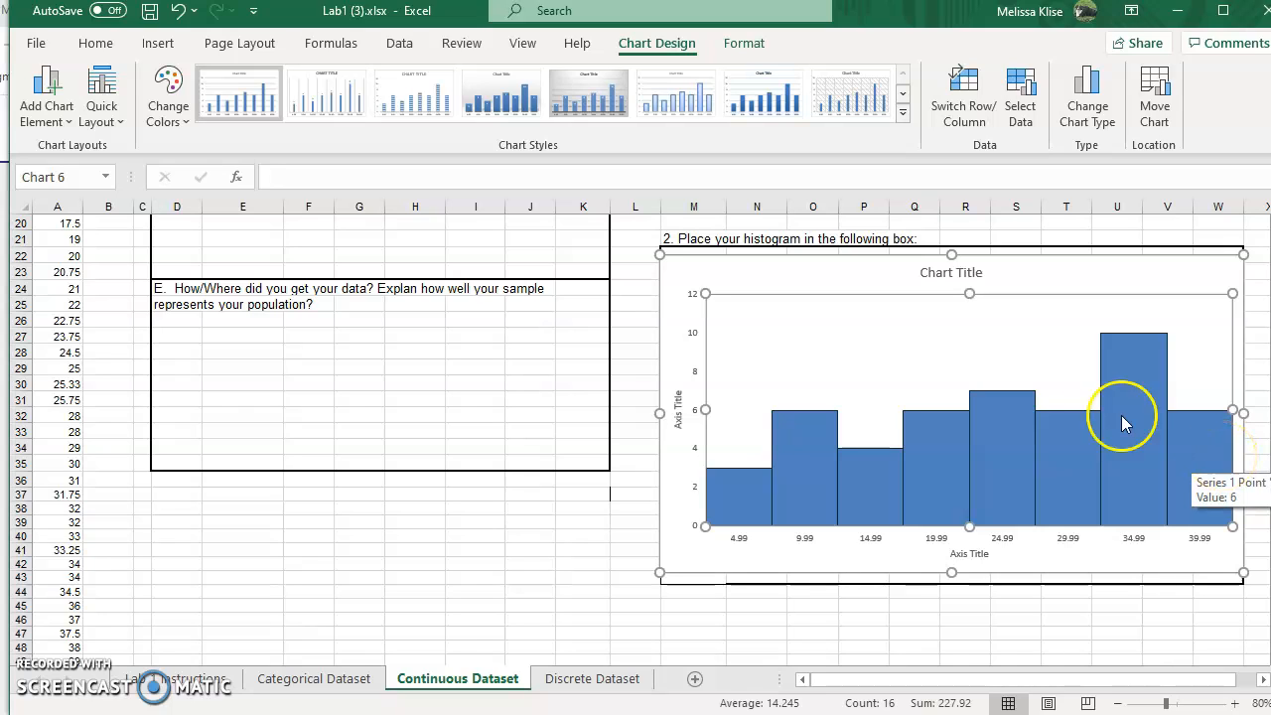
Step: Title the chart "Average Finish in NASCAR" and the vertical axis "Frequency"
click(981, 276)
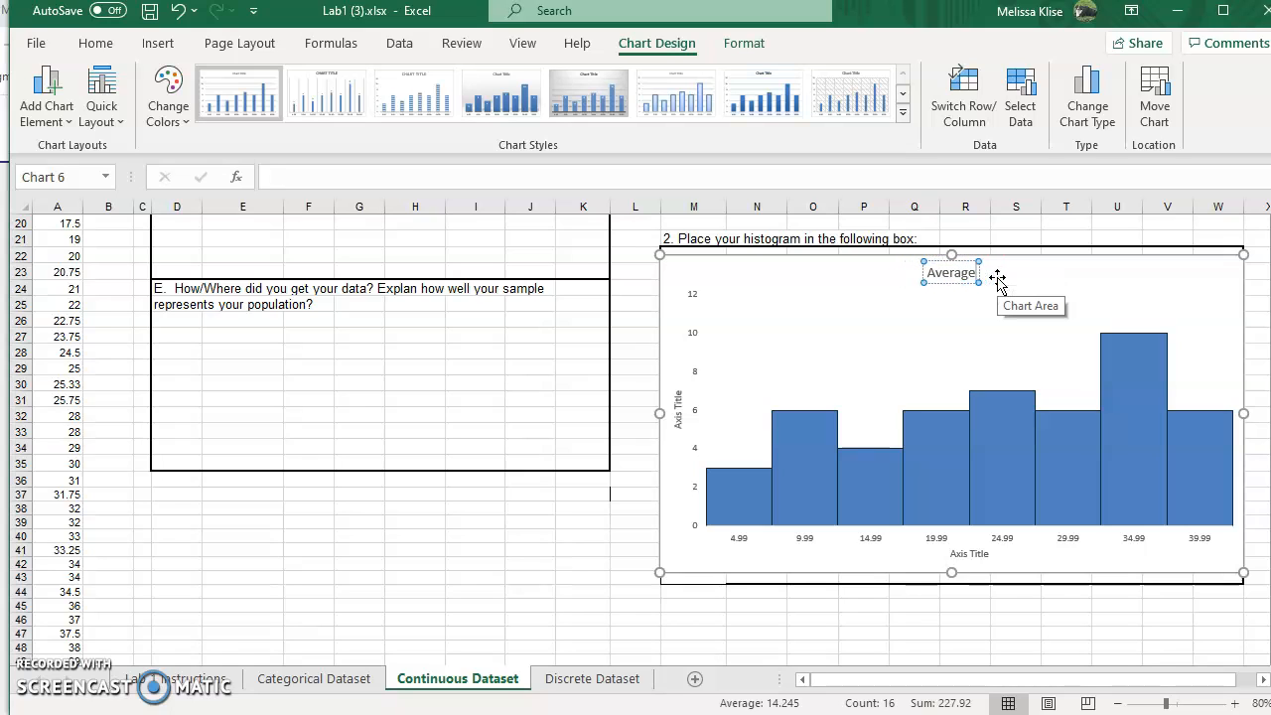
text(h in NASCAR)
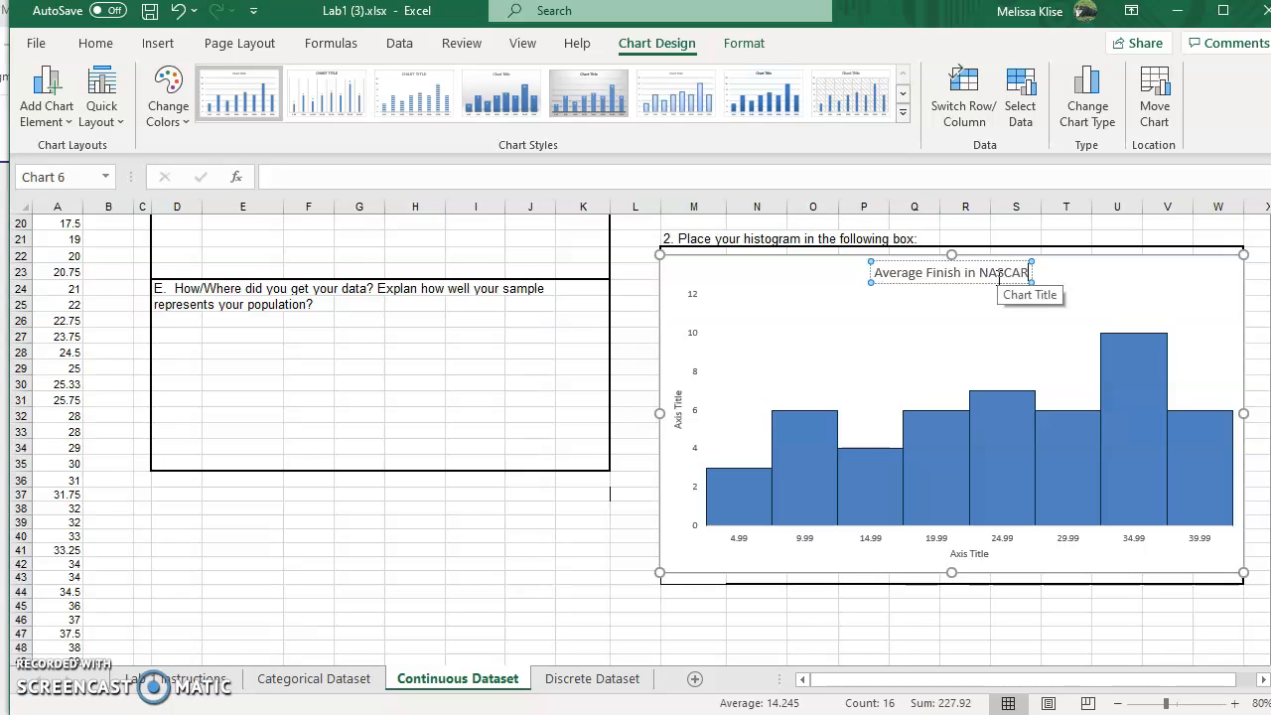
click(683, 401)
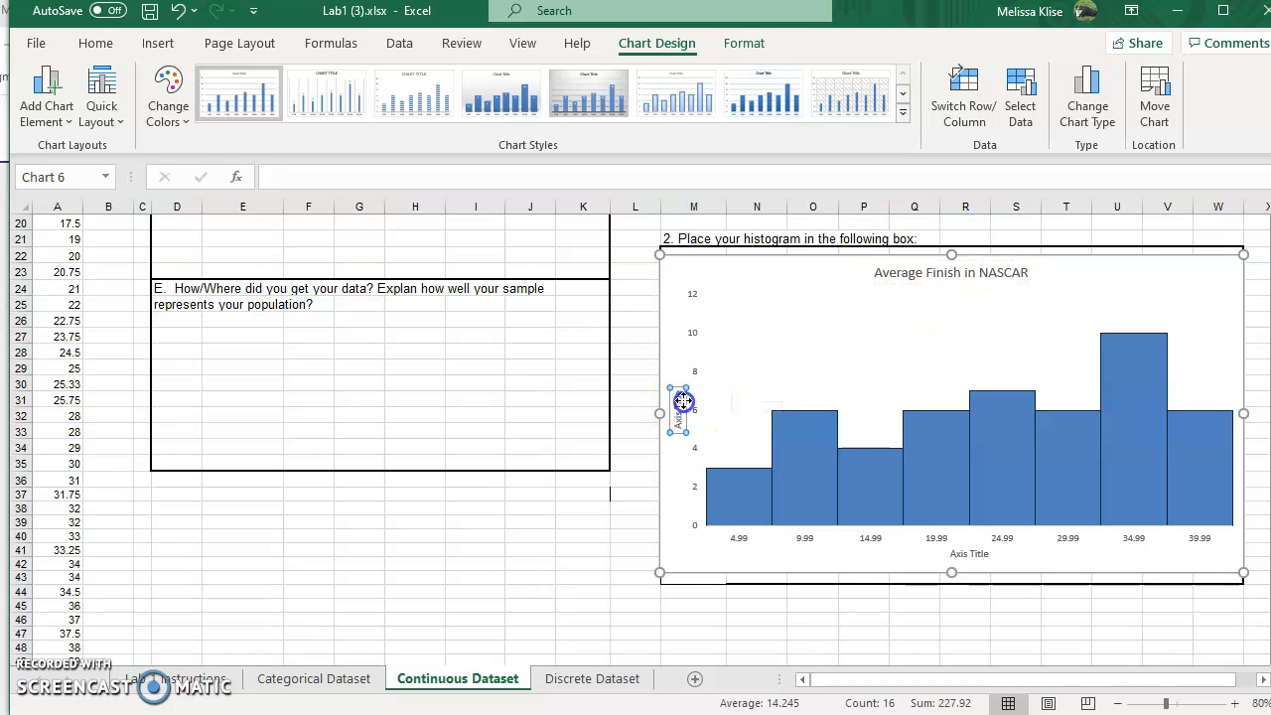
text(Fre)
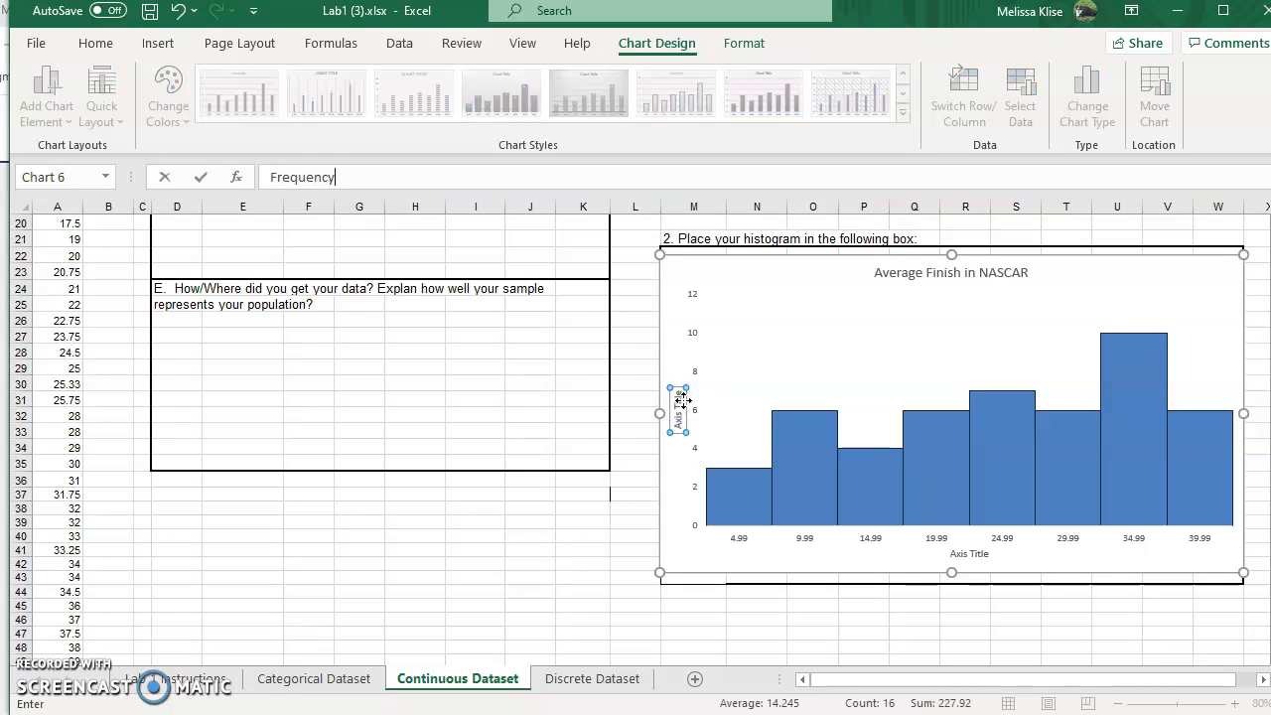
text(quency)
Step: Rename the horizontal axis title to "Average Finish"
click(957, 554)
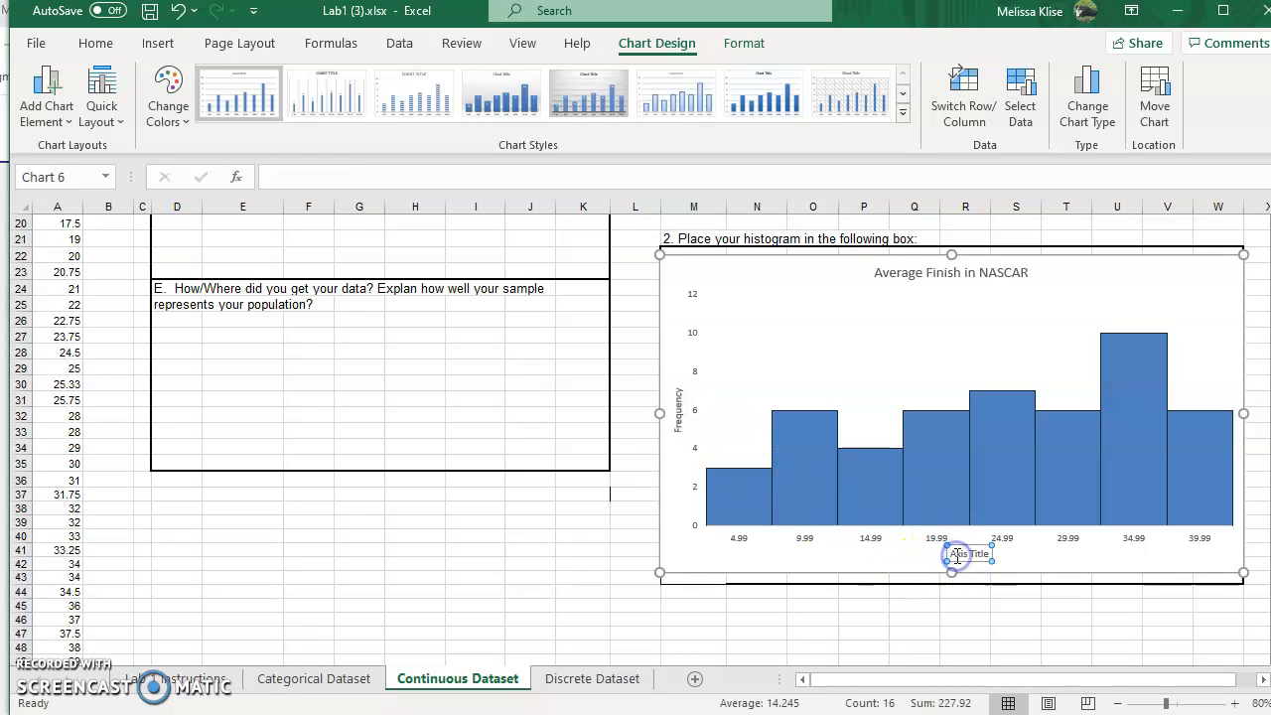
triple_click(956, 554)
text(Average Finish)
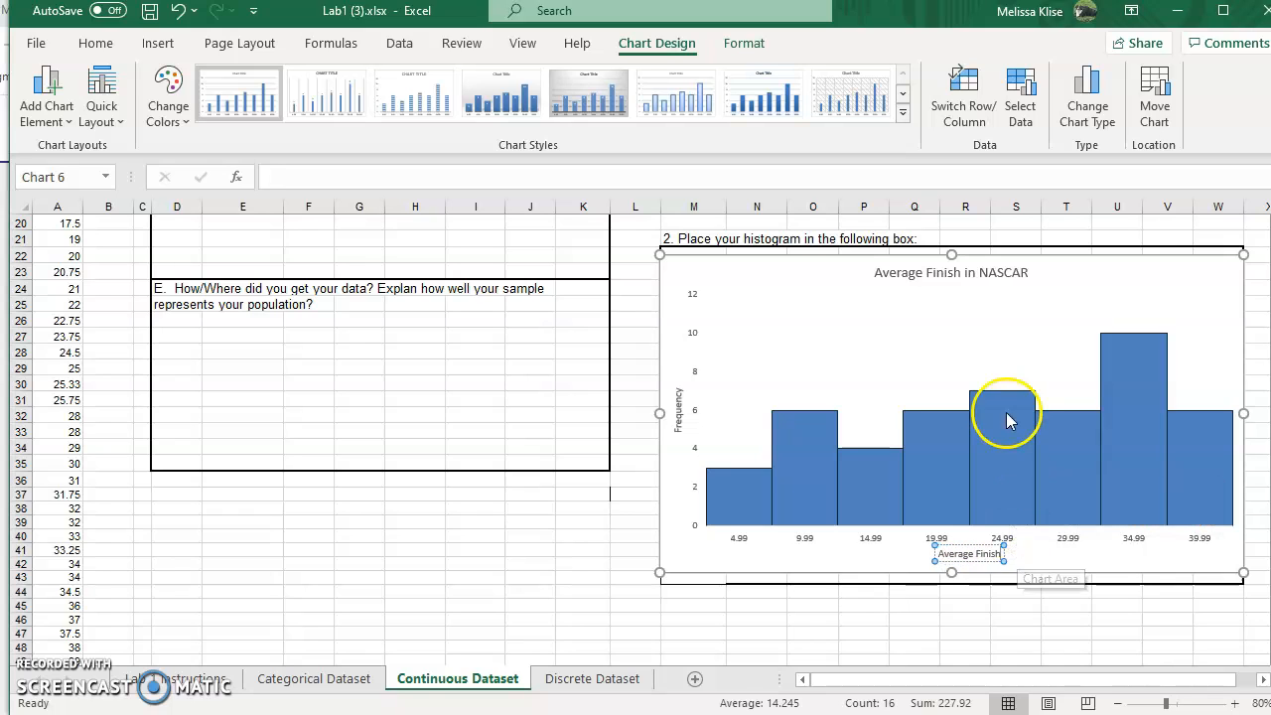
click(1004, 314)
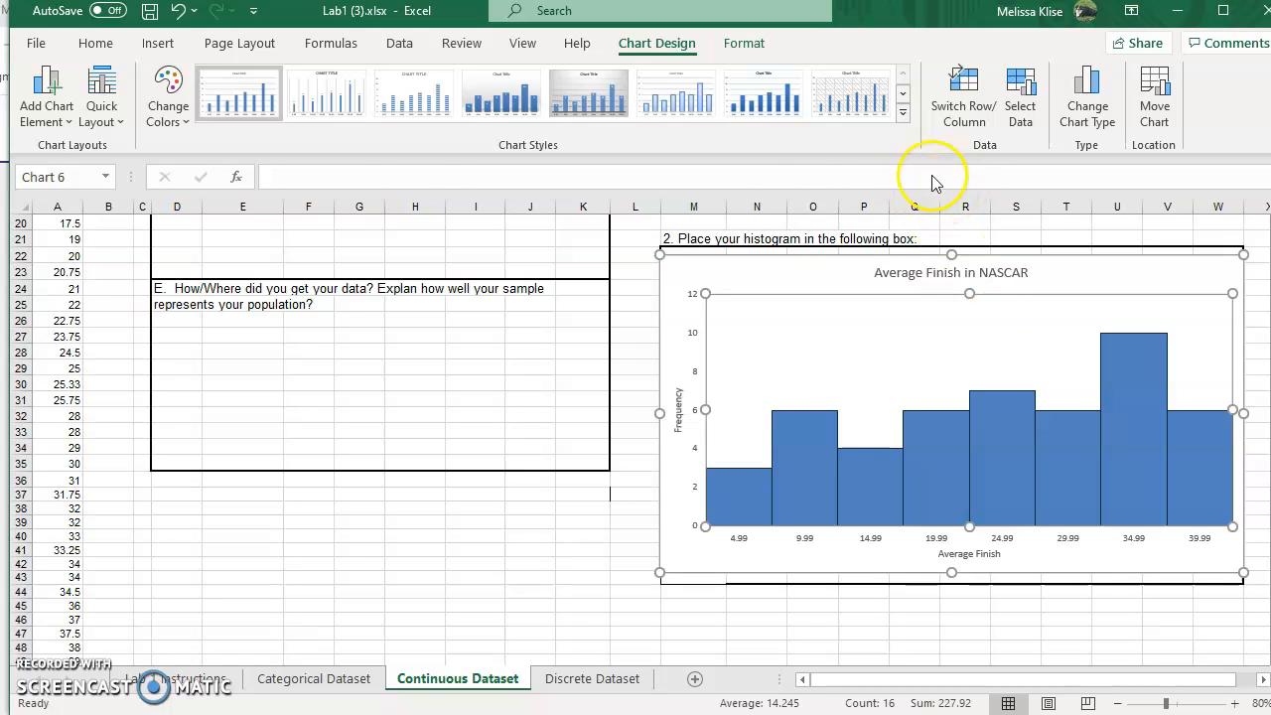
Step: Recolor the histogram bars orange by choosing a colorful chart color palette, then deselect the chart
click(803, 440)
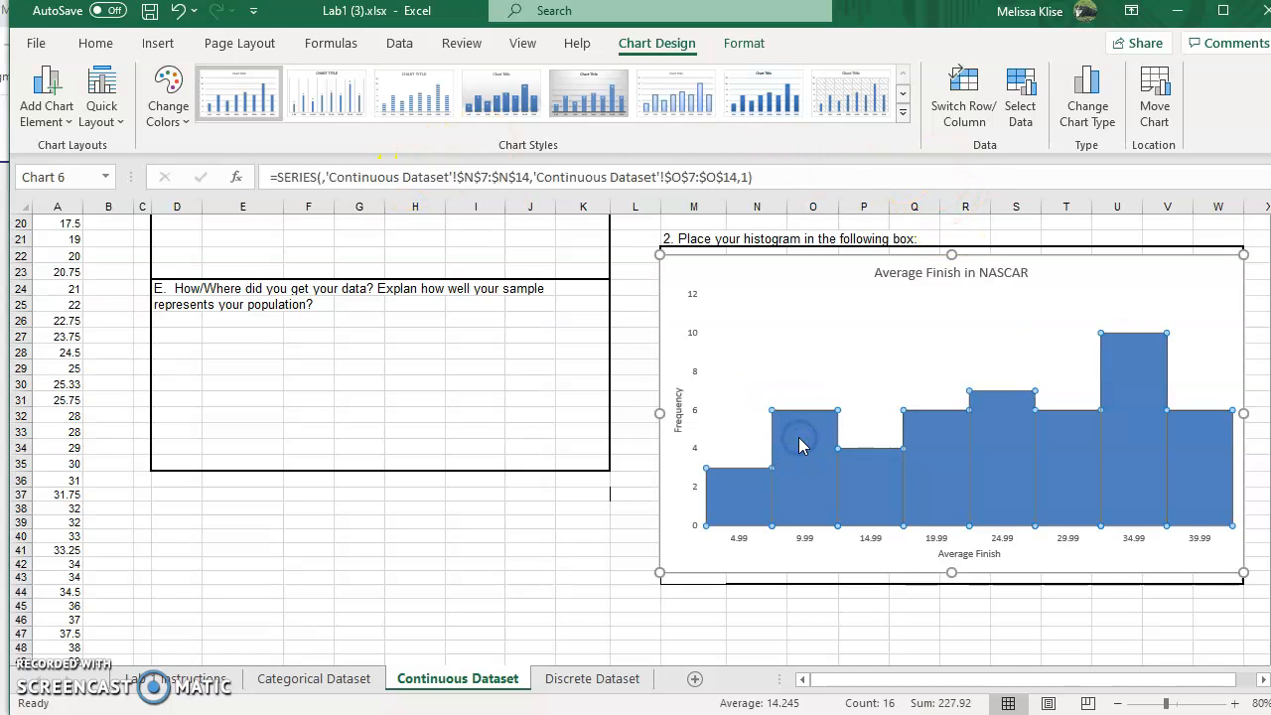
click(169, 99)
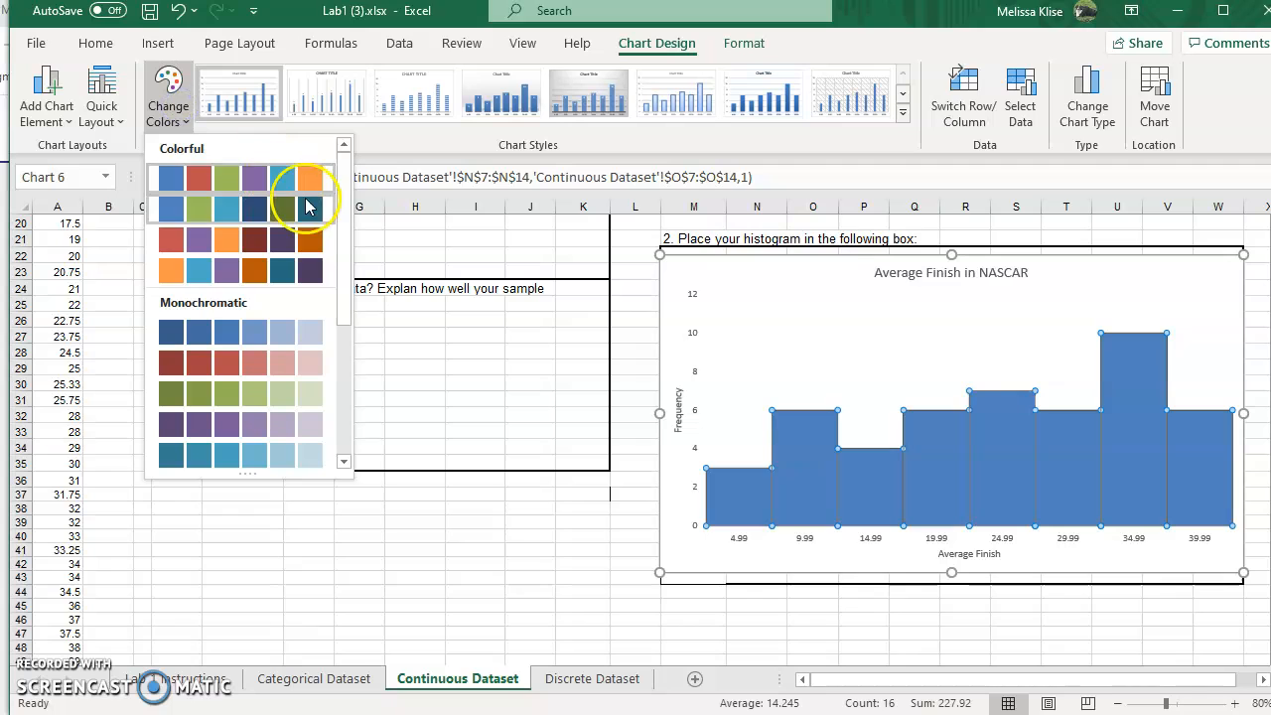
click(314, 256)
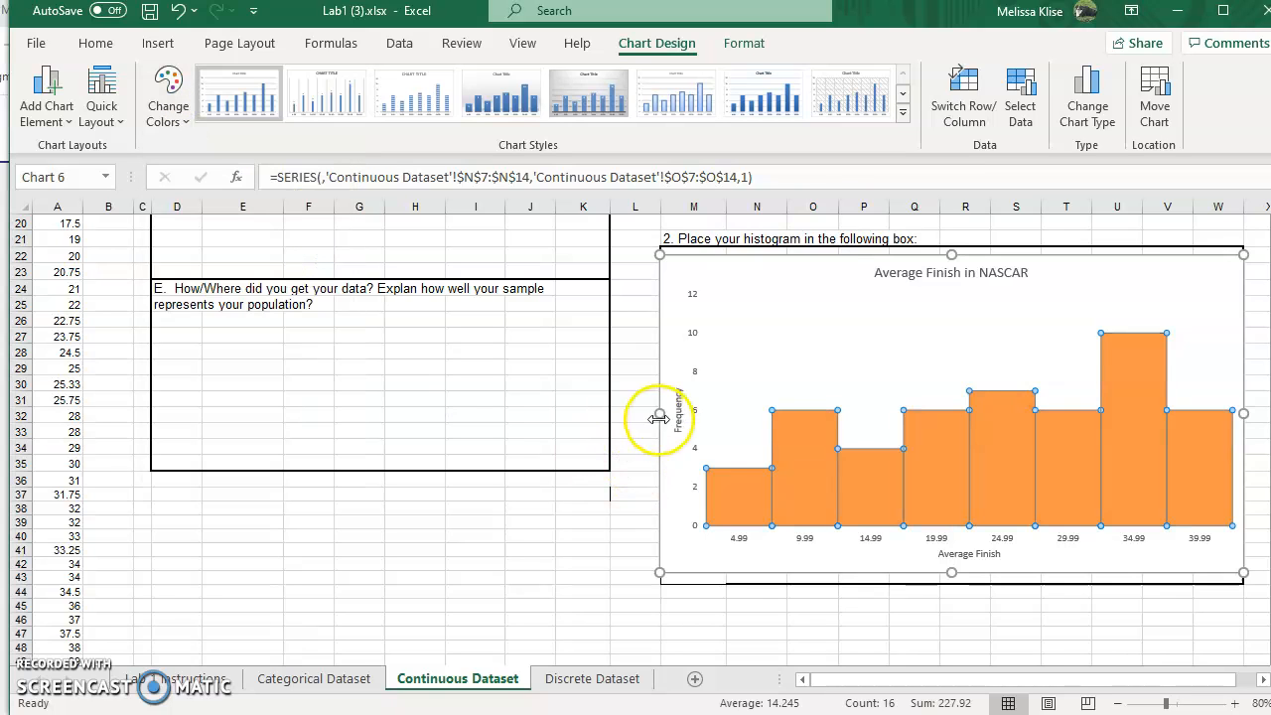
click(772, 350)
click(770, 647)
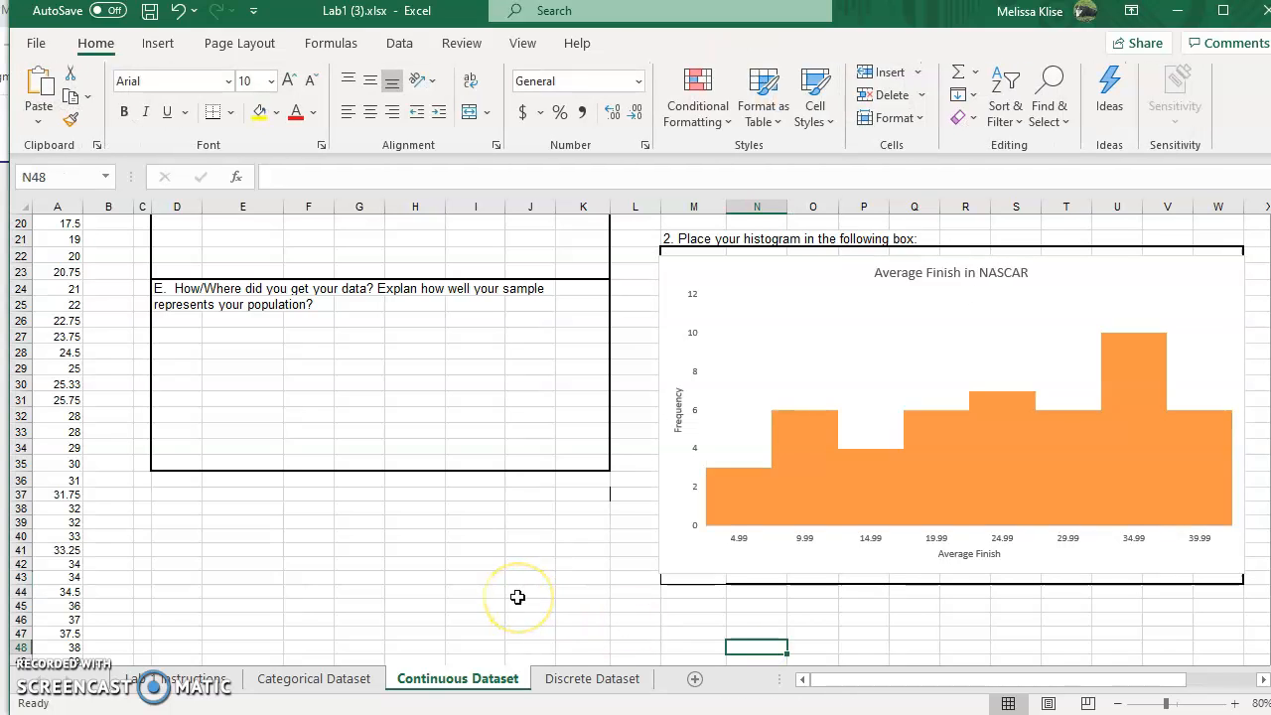